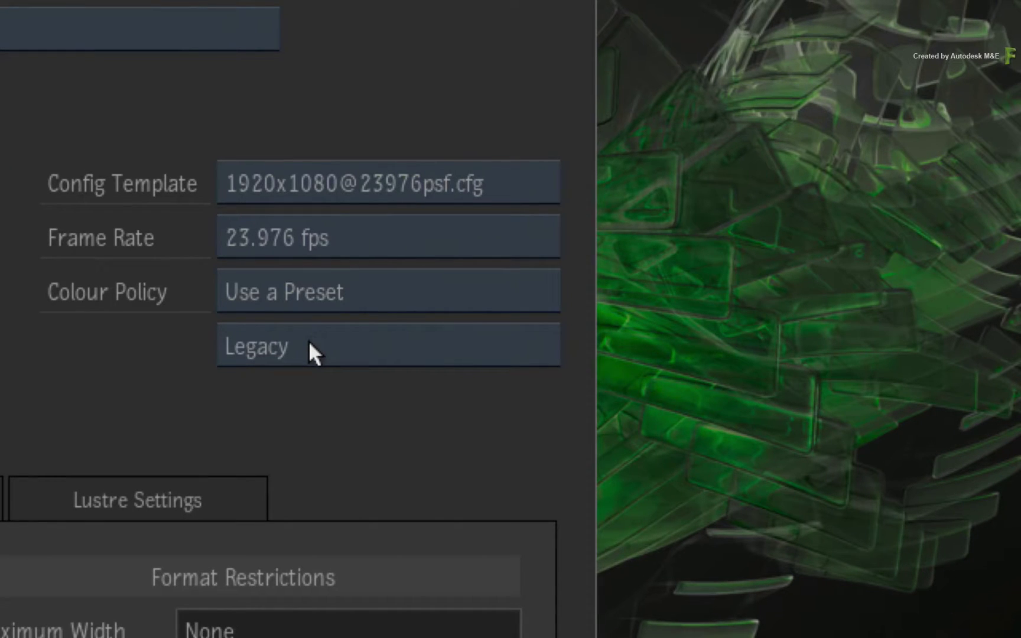
Step: Examine the available Autodesk colour policy presets in the new project settings and leave without creating a project
click(341, 347)
mouse_move(342, 349)
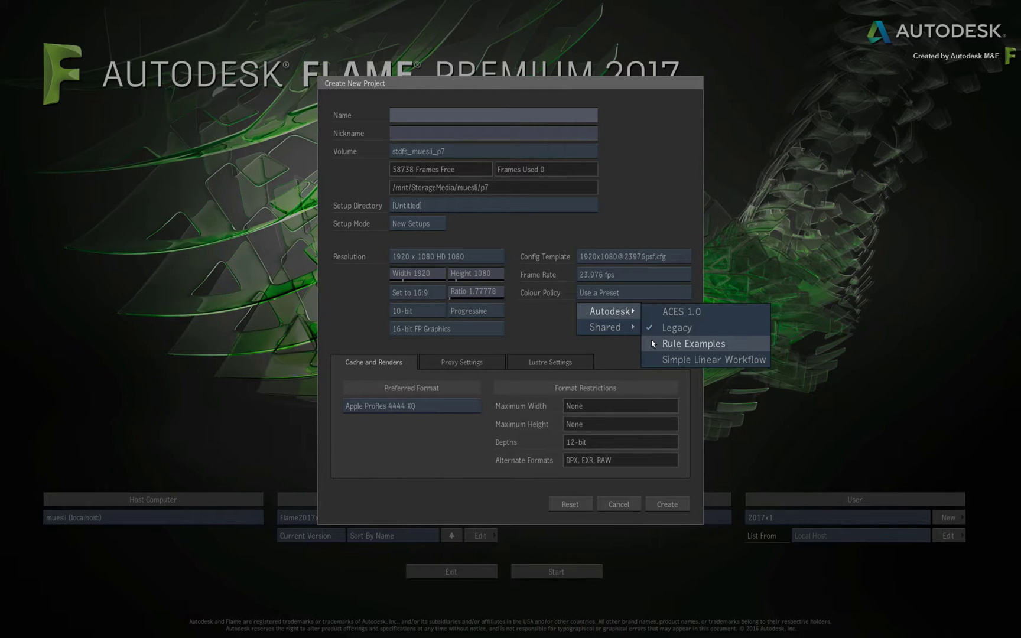
click(615, 353)
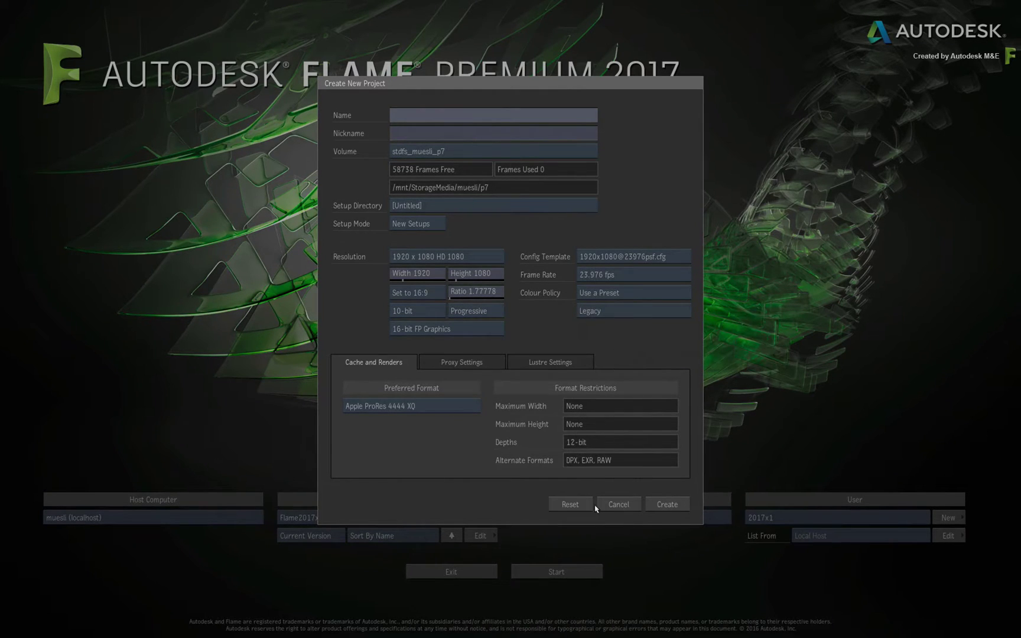
click(615, 509)
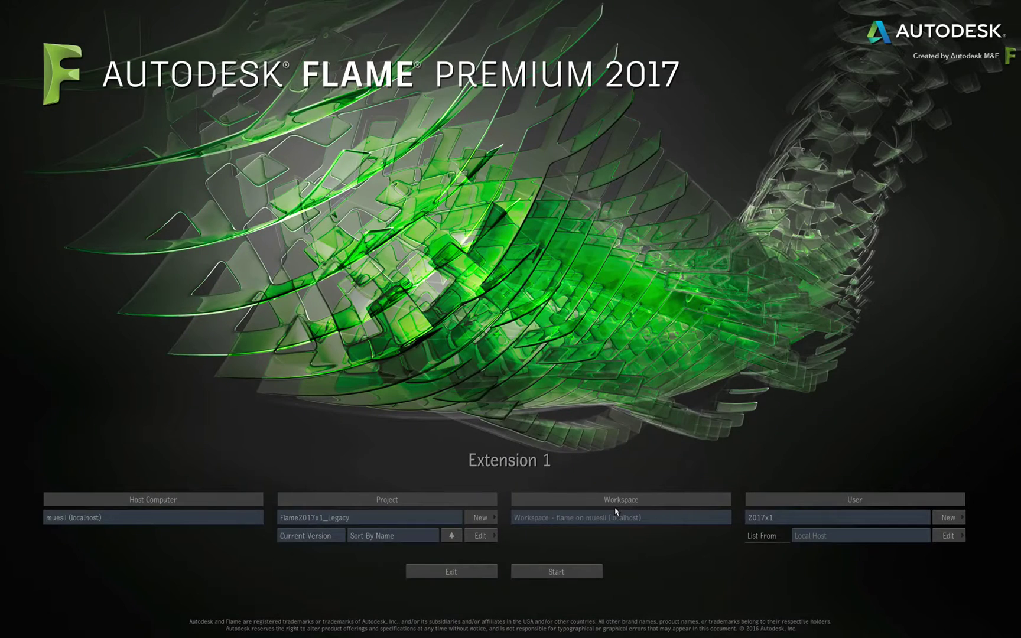
Step: Start the Flame2017x1_Legacy project and inspect the tagged and untagged colour space clip groups in the Batch schematic
click(579, 574)
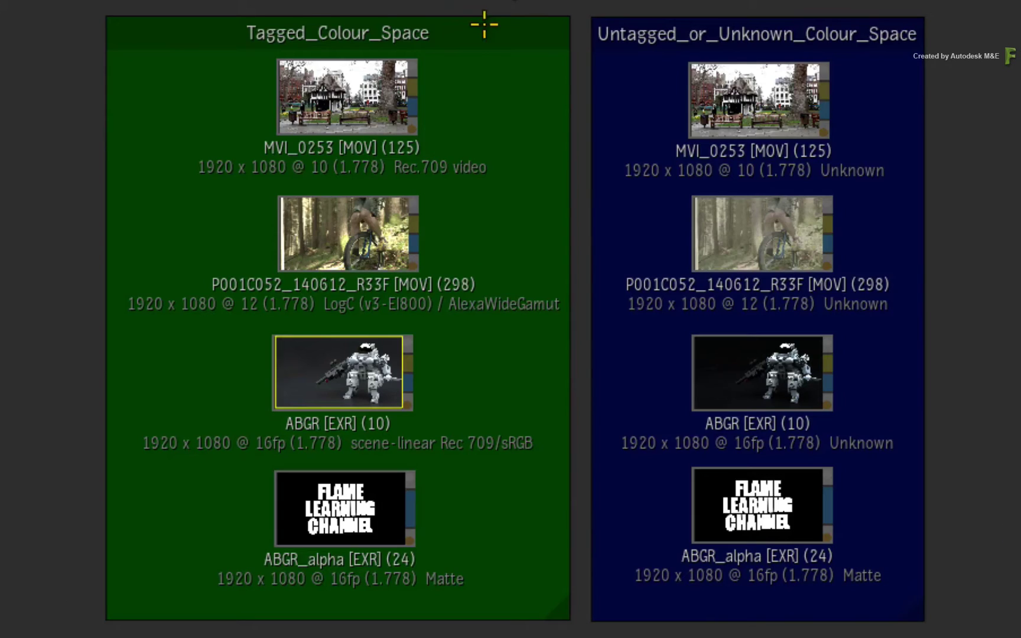
click(480, 31)
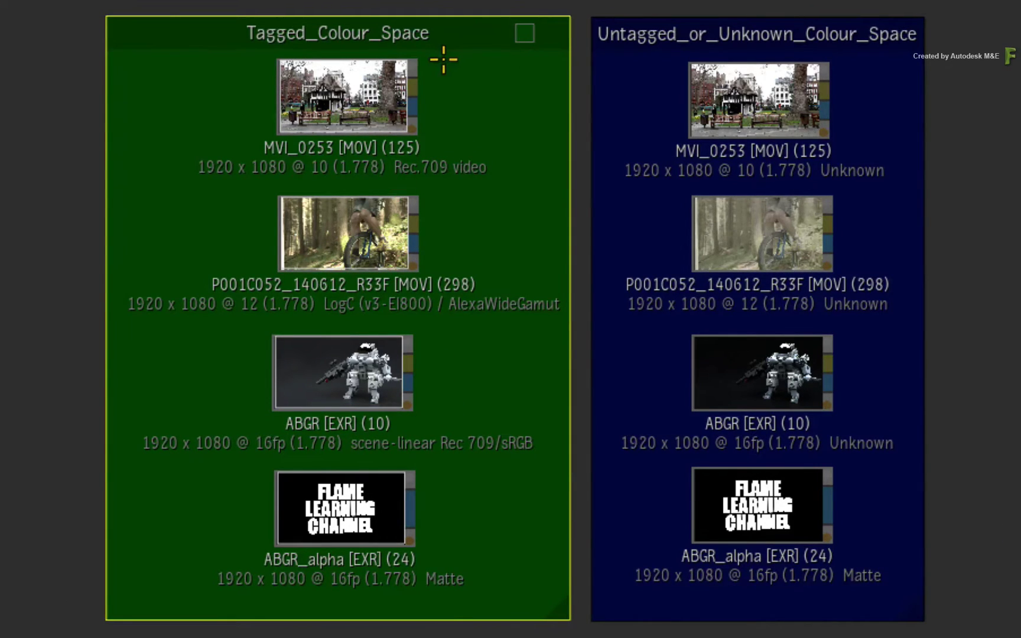
click(827, 31)
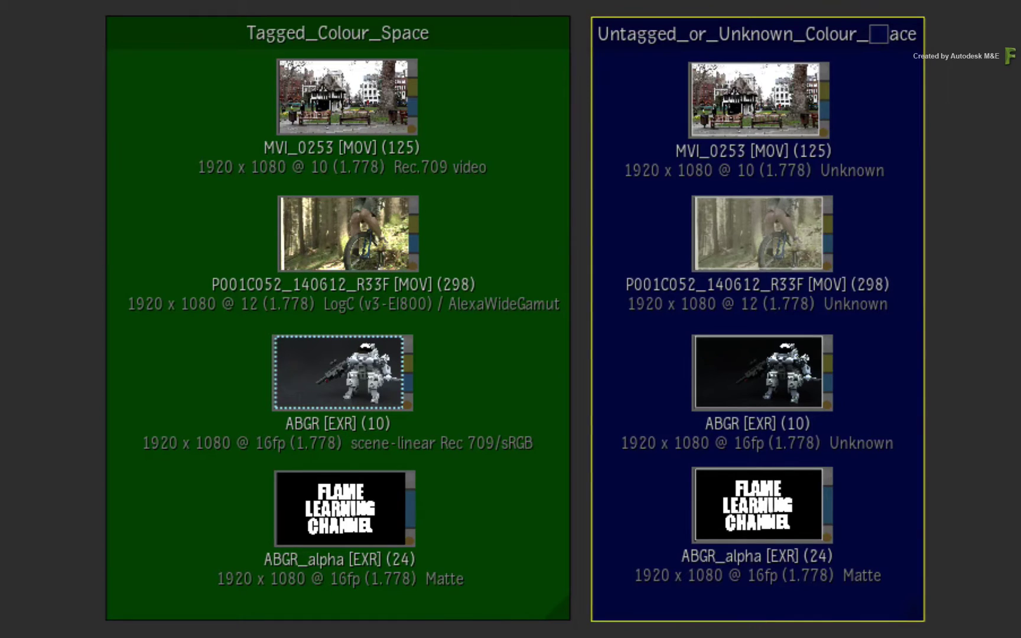
click(427, 623)
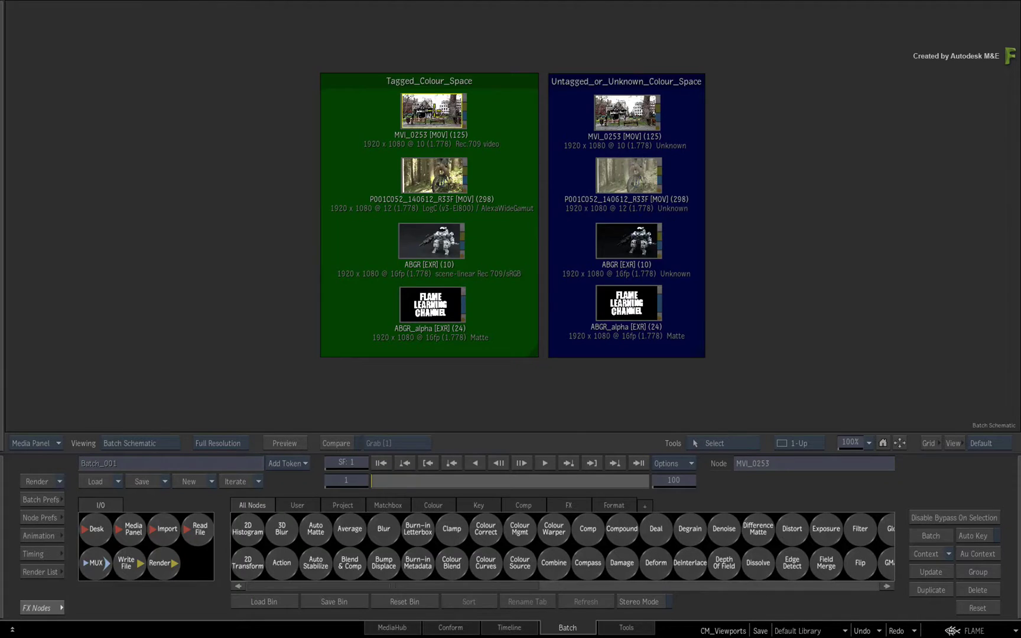
Step: View the tagged Rec.709 MVI_0253 clip and check its available viewing rules before returning to the schematic
double_click(432, 112)
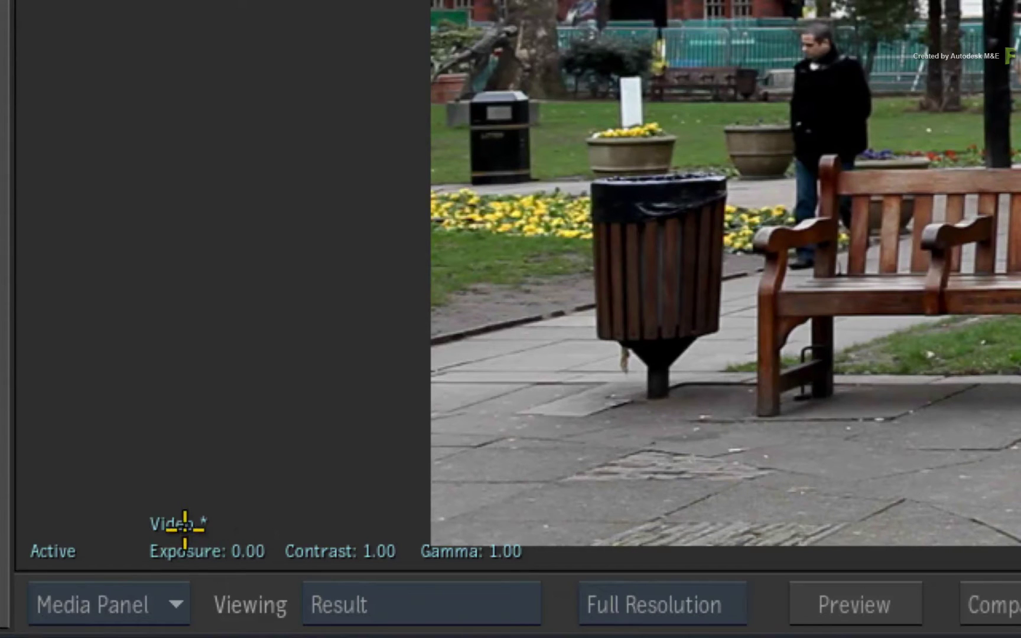
double_click(185, 525)
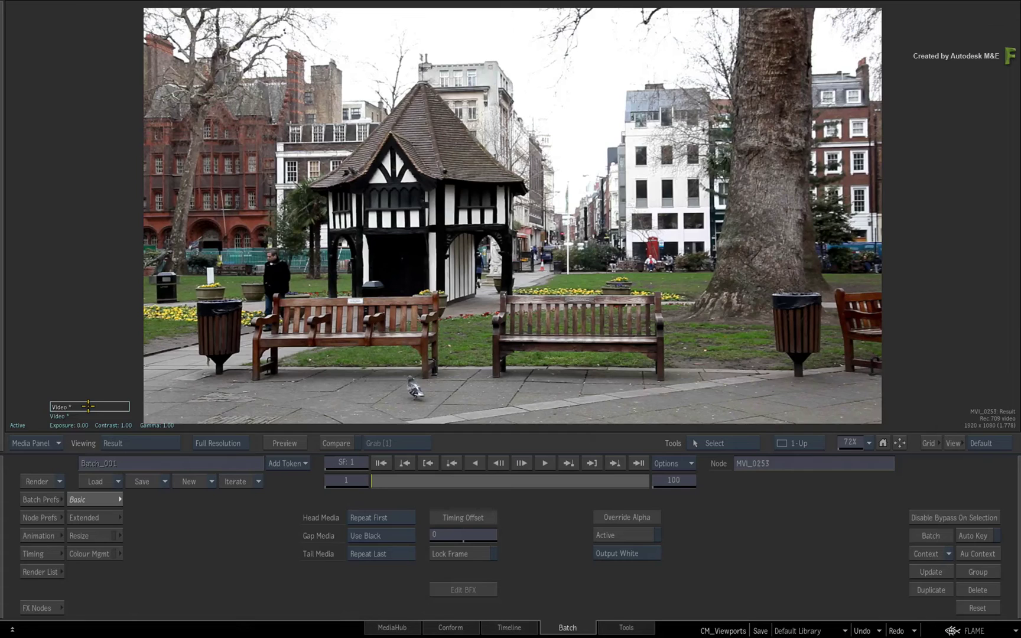
click(85, 371)
key(Tab)
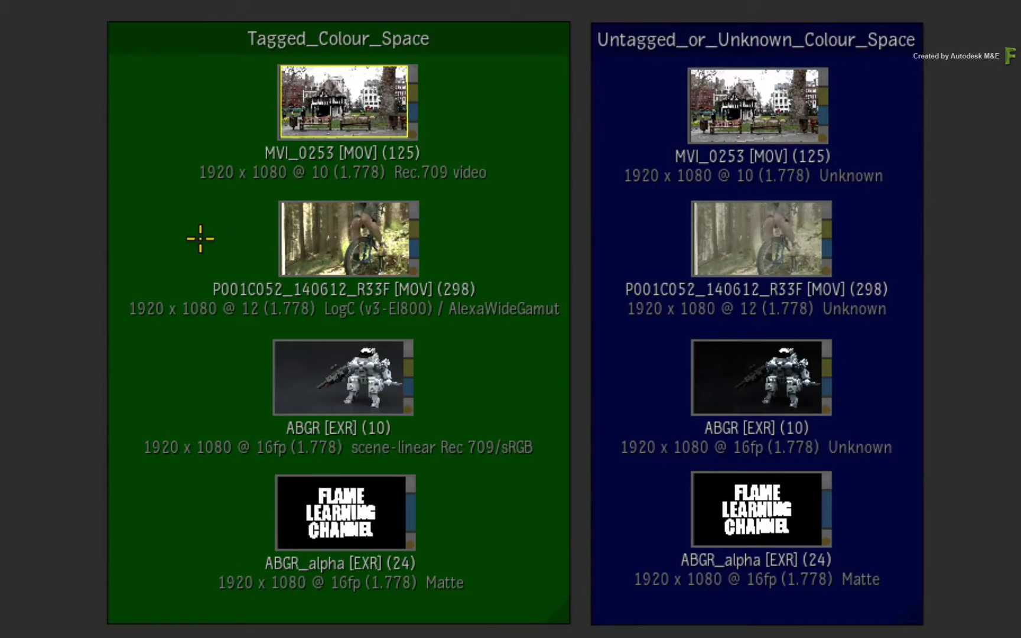
Step: View the tagged LogC P001C052_140612_R33F clip and check its viewing rule before returning to the schematic
click(358, 239)
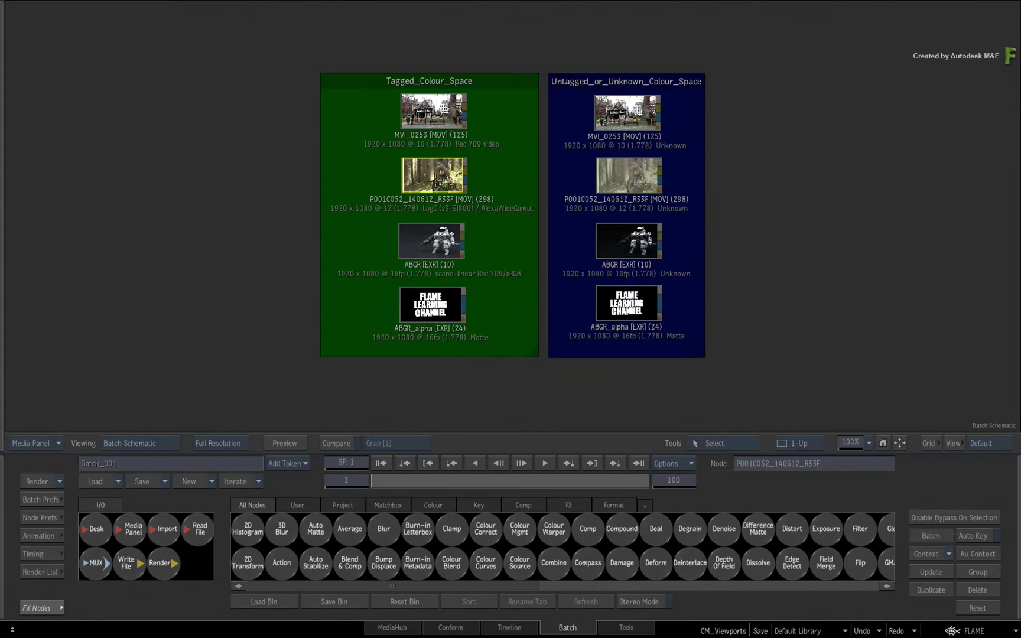
key(Tab)
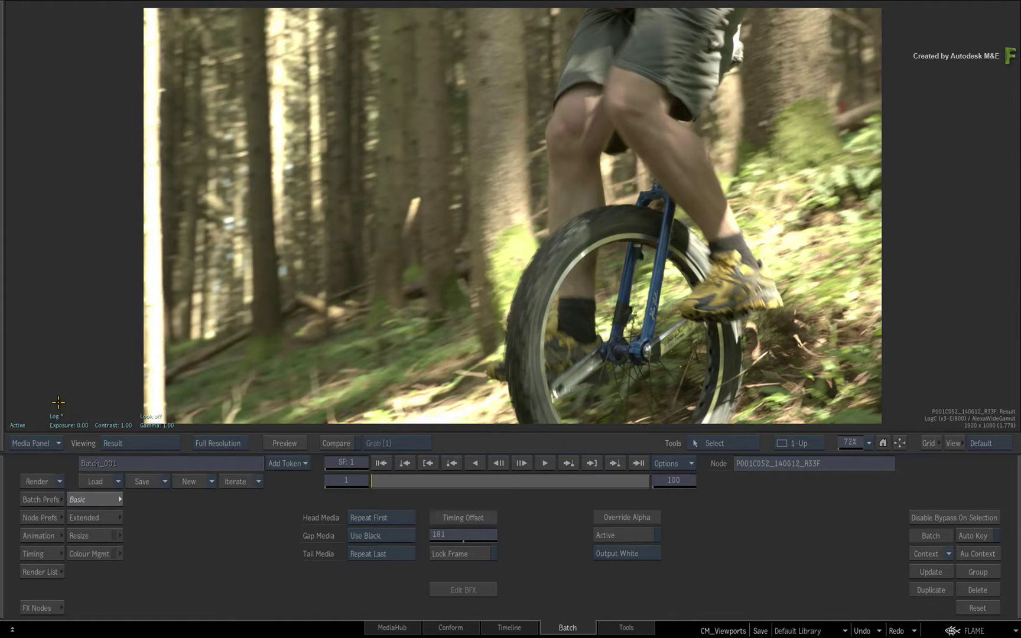
key(grave)
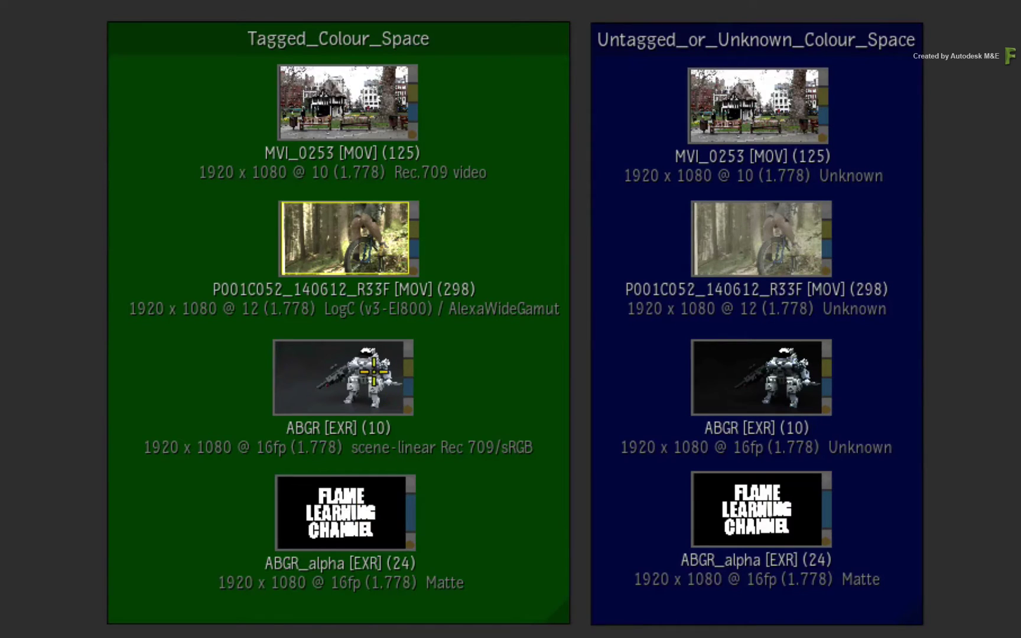
Step: Display the tagged scene-linear ABGR clip with the Linear (PhotoMapLC) viewing rule and return to the schematic
click(310, 375)
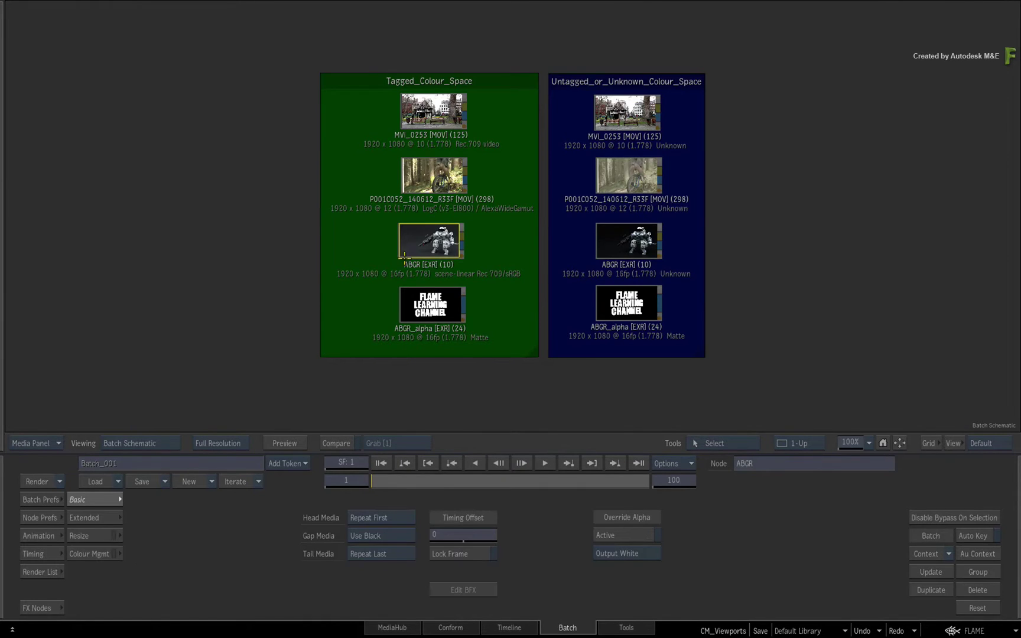
key(grave)
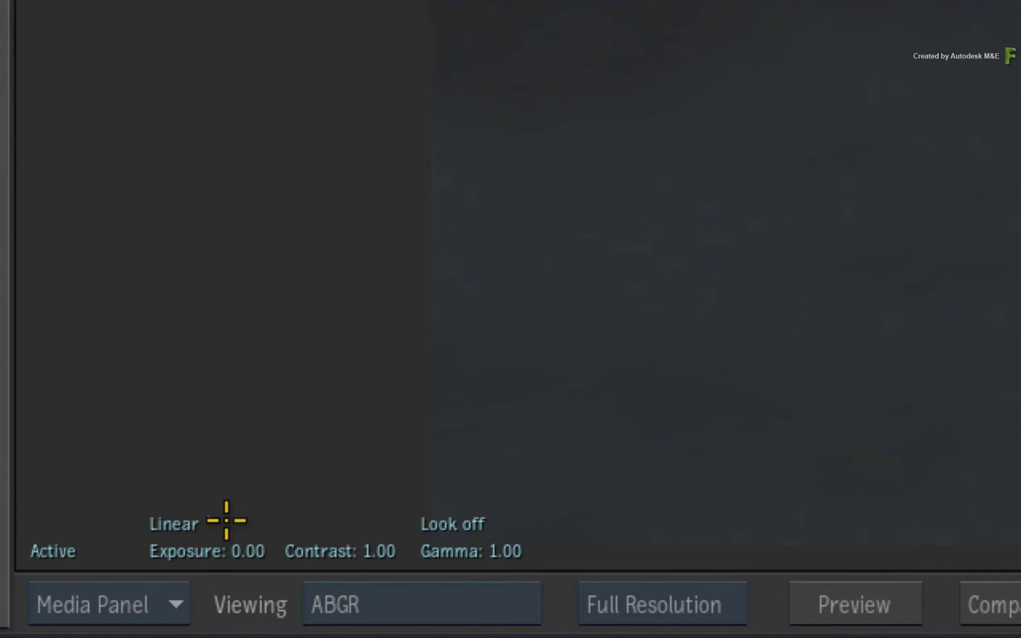
click(197, 522)
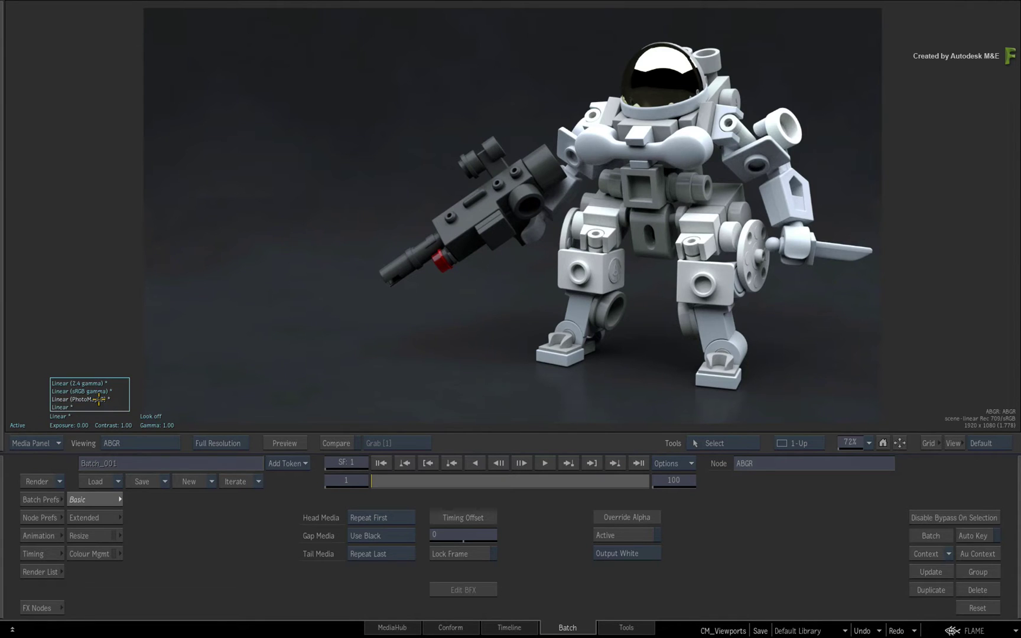
click(93, 399)
key(F4)
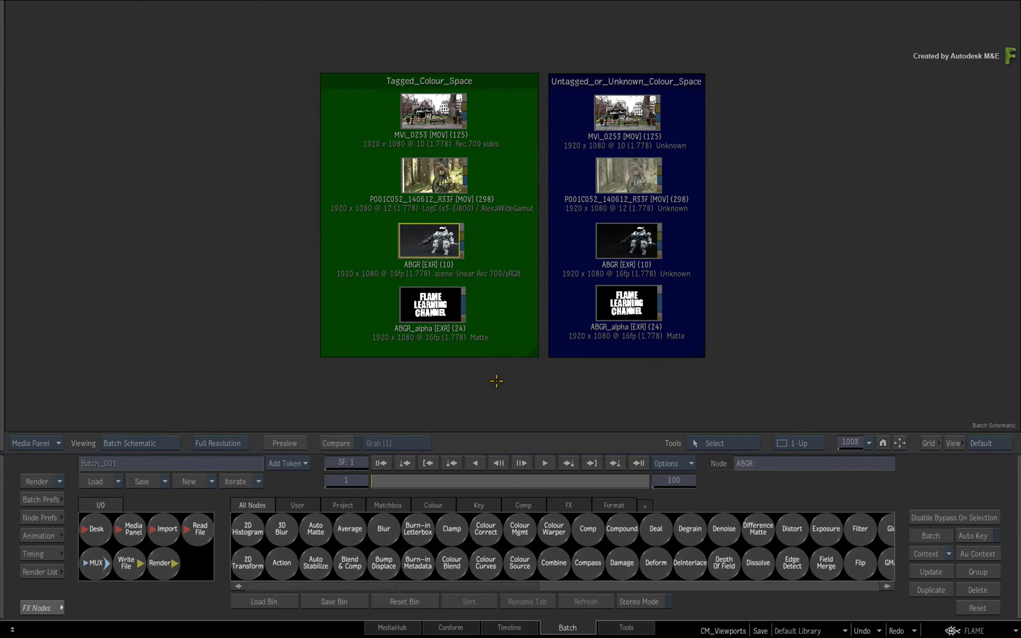
Step: View the tagged ABGR_alpha matte clip and check its viewing rule before returning to the schematic
click(426, 305)
double_click(429, 306)
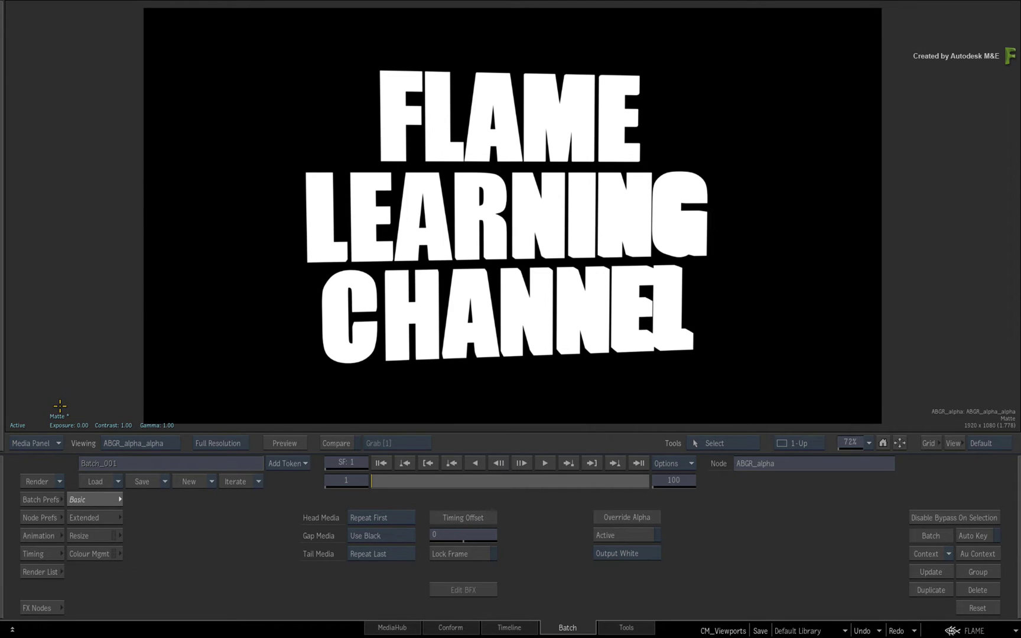
key(grave)
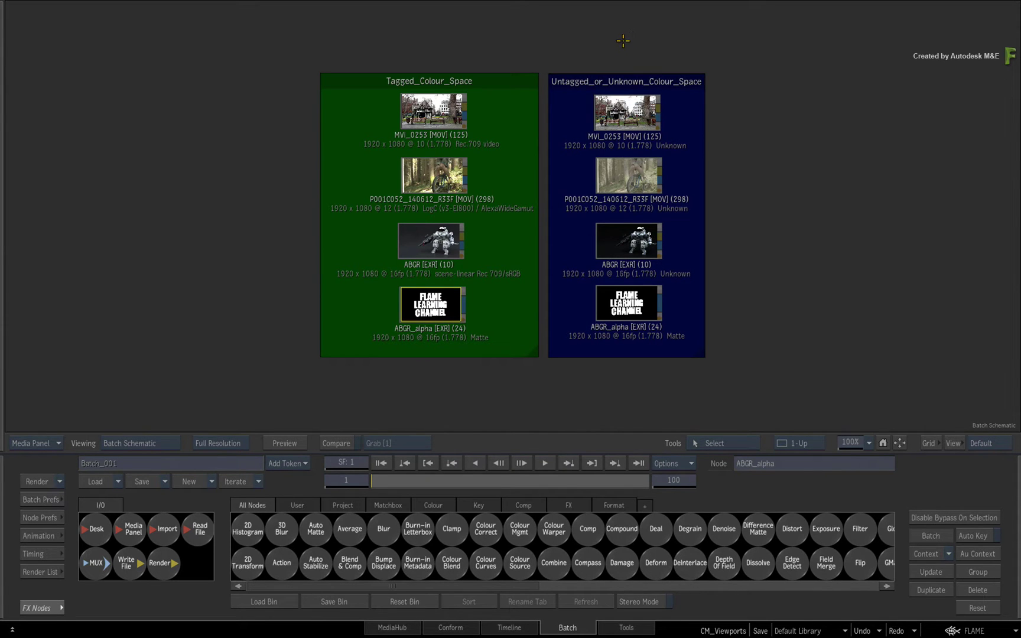
Step: View the tagged MVI_0253, P001C052_140612_R33F and ABGR clips in turn to compare their automatically chosen viewing rules
click(445, 99)
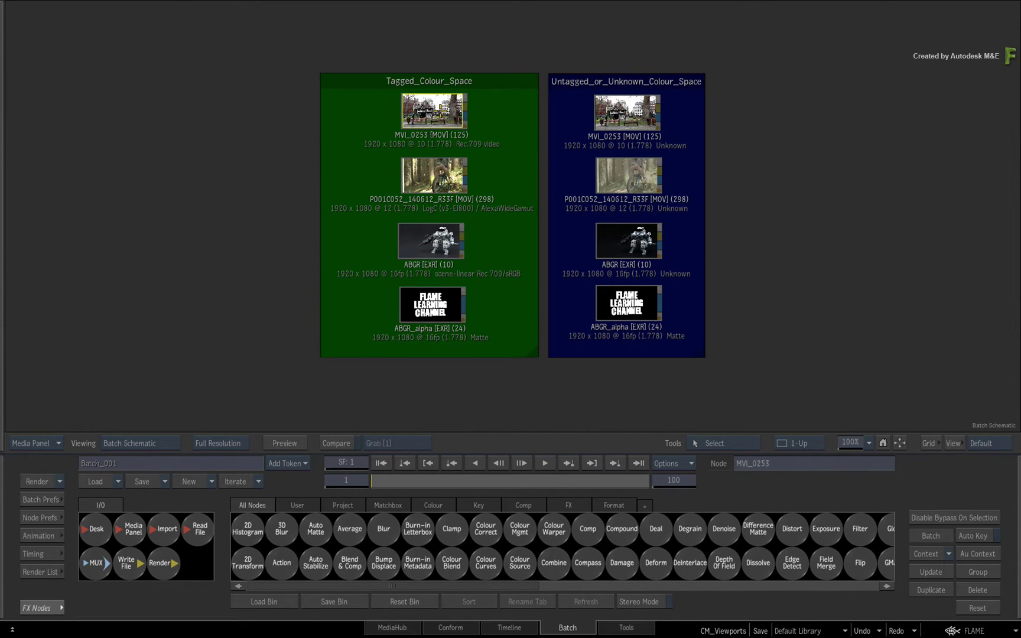
double_click(440, 111)
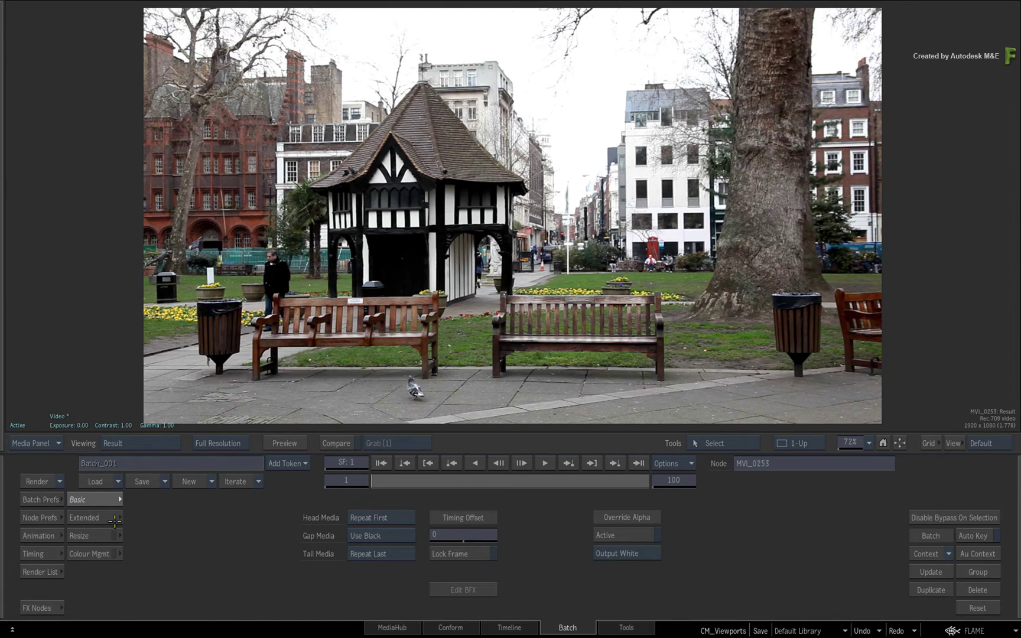
key(Escape)
double_click(444, 173)
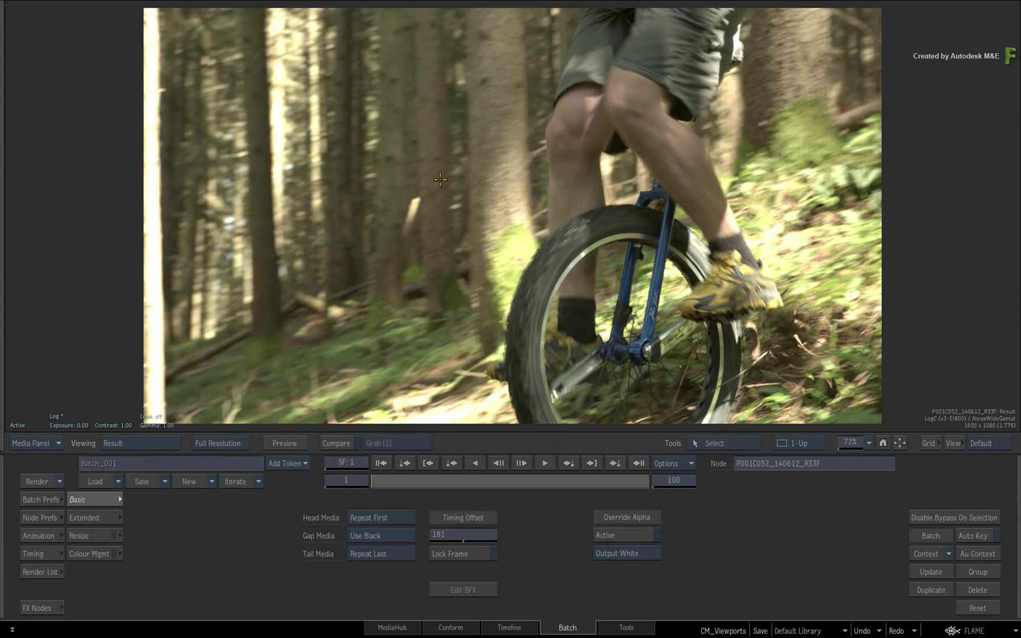
key(Escape)
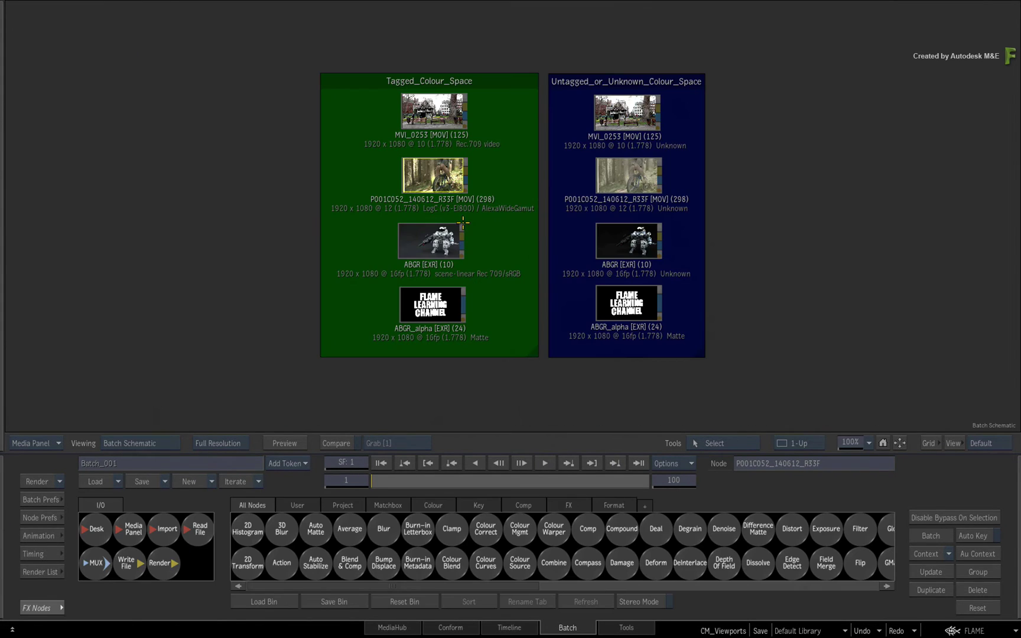
double_click(439, 239)
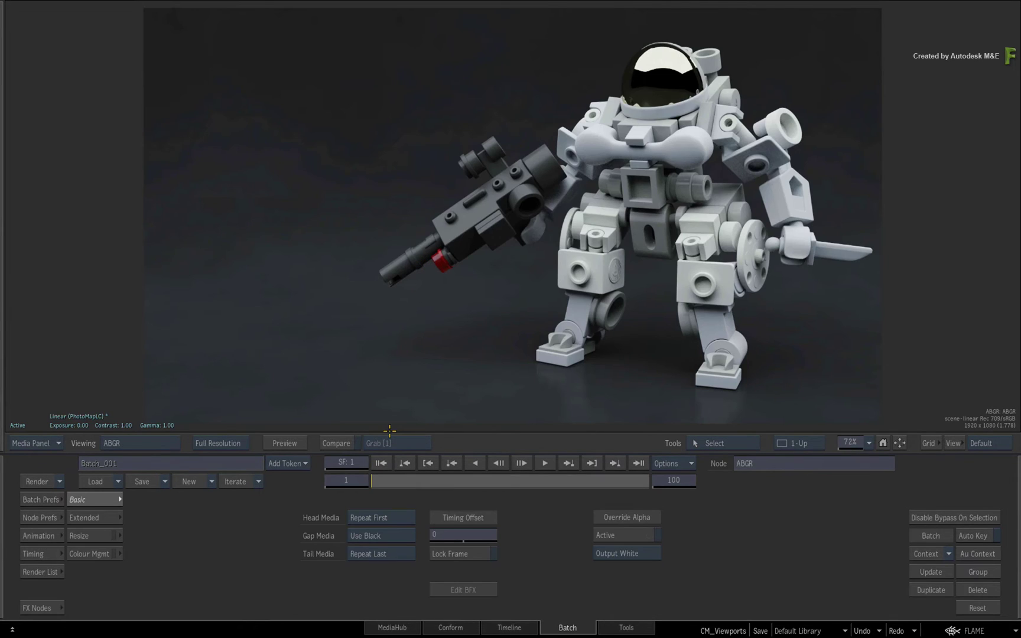
key(Escape)
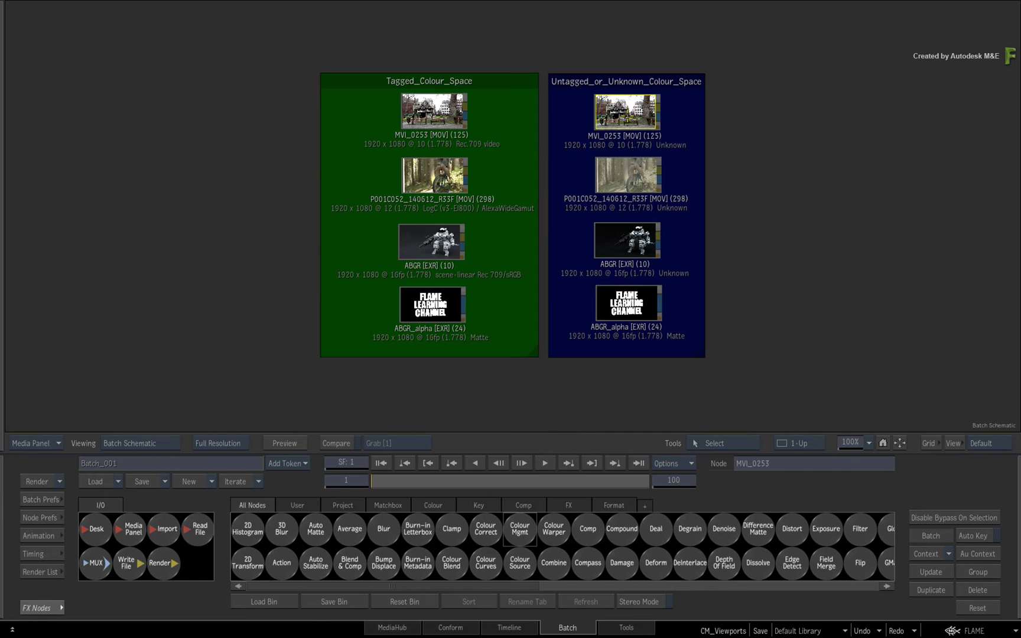
Step: View the untagged MVI_0253 clip and check its viewing rule before returning to the schematic
key(F4)
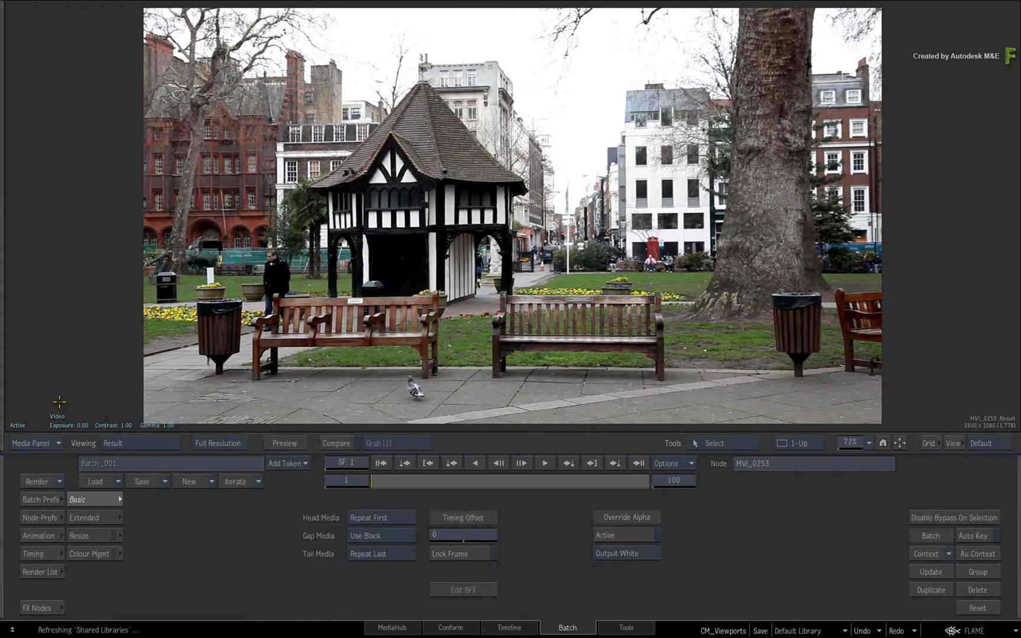
key(grave)
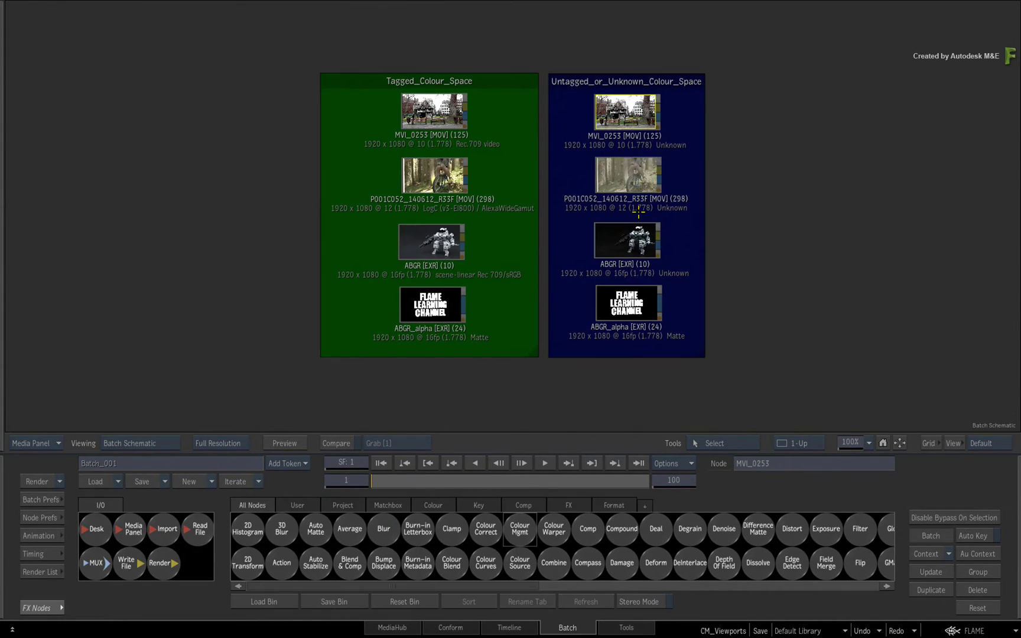
Step: Display the untagged P001C052_140612_R33F clip with the Log viewing rule and return to the schematic
click(636, 174)
double_click(633, 178)
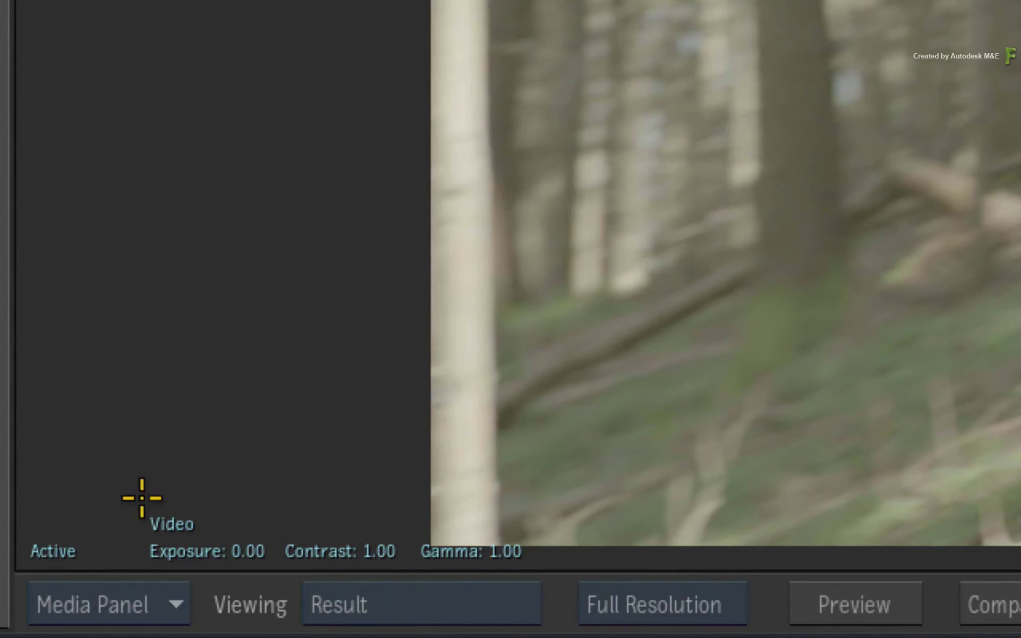
click(183, 525)
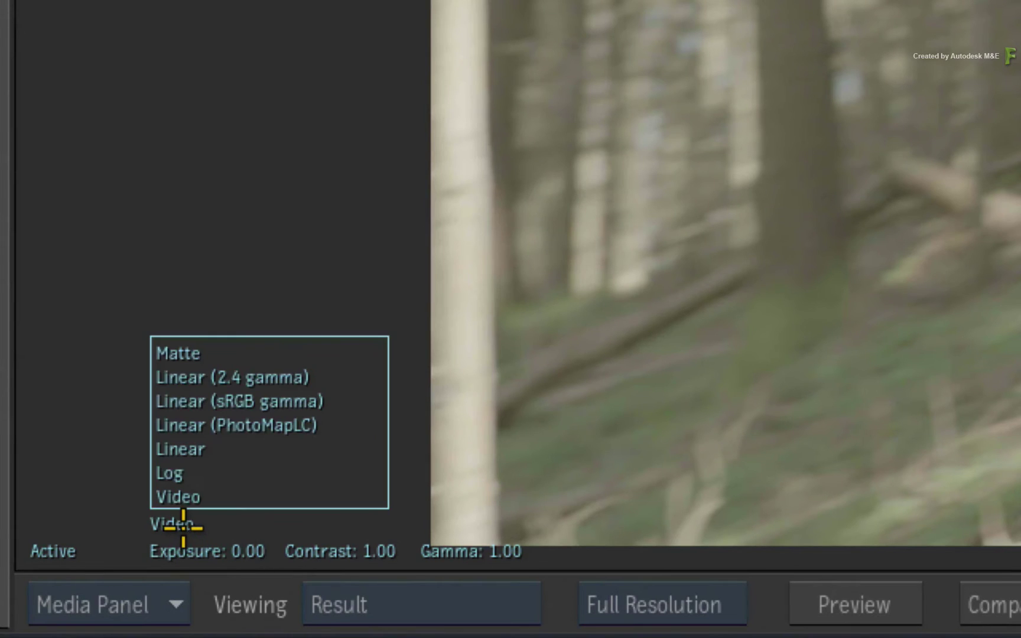
click(213, 474)
click(170, 520)
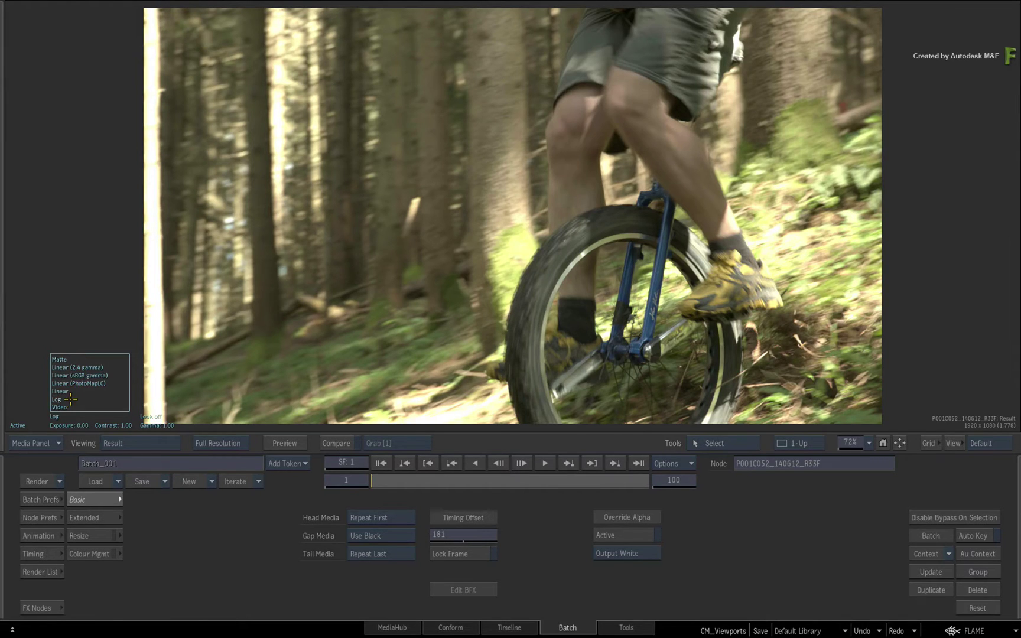
click(65, 402)
key(F4)
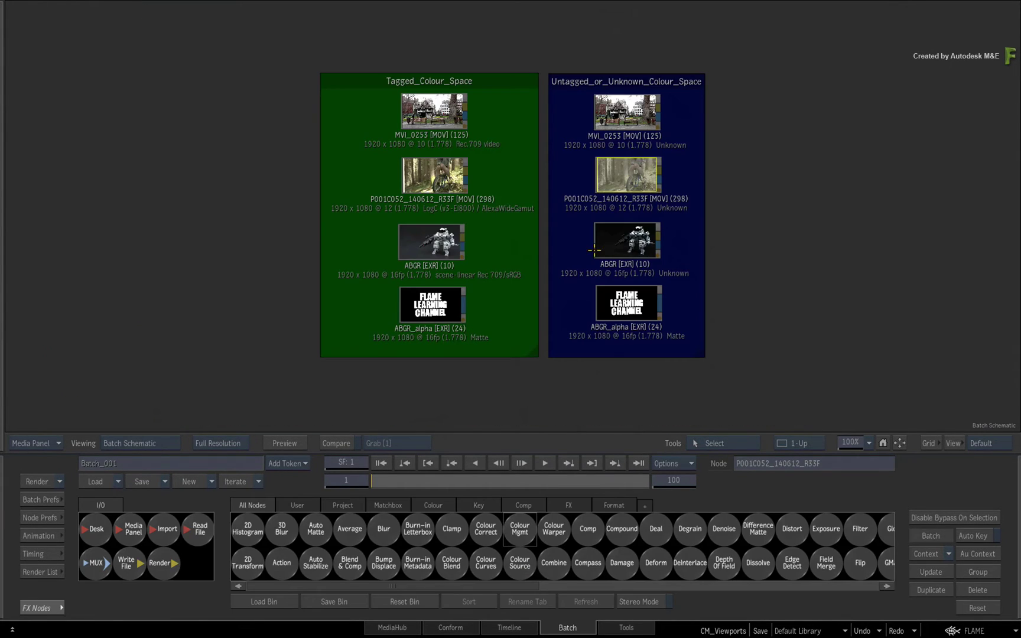
Step: Display the untagged ABGR clip with the Linear (PhotoMapLC) viewing rule and return to the schematic
click(626, 239)
double_click(632, 241)
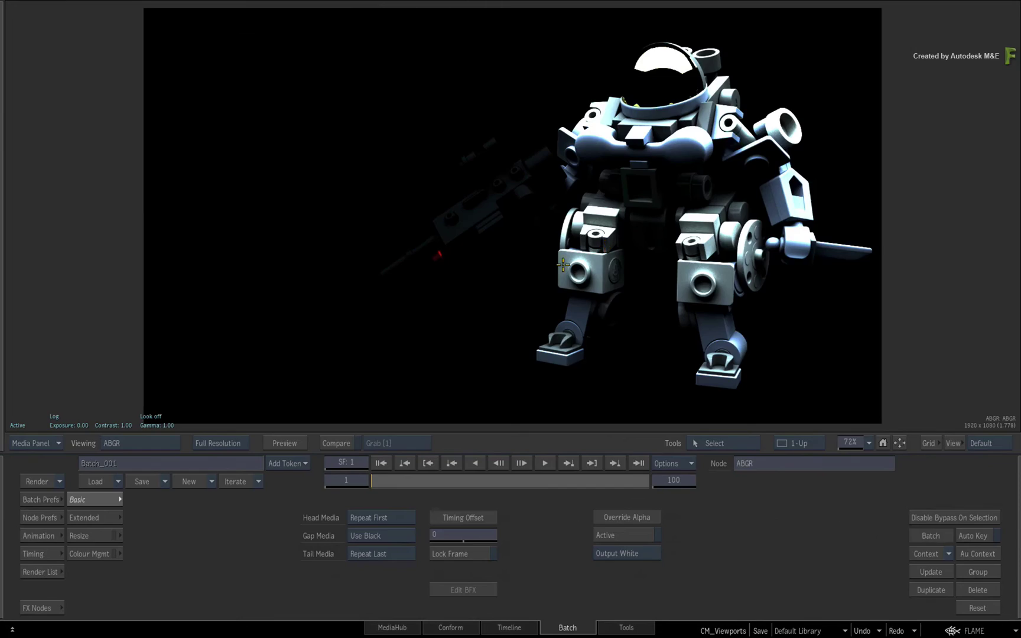
click(54, 416)
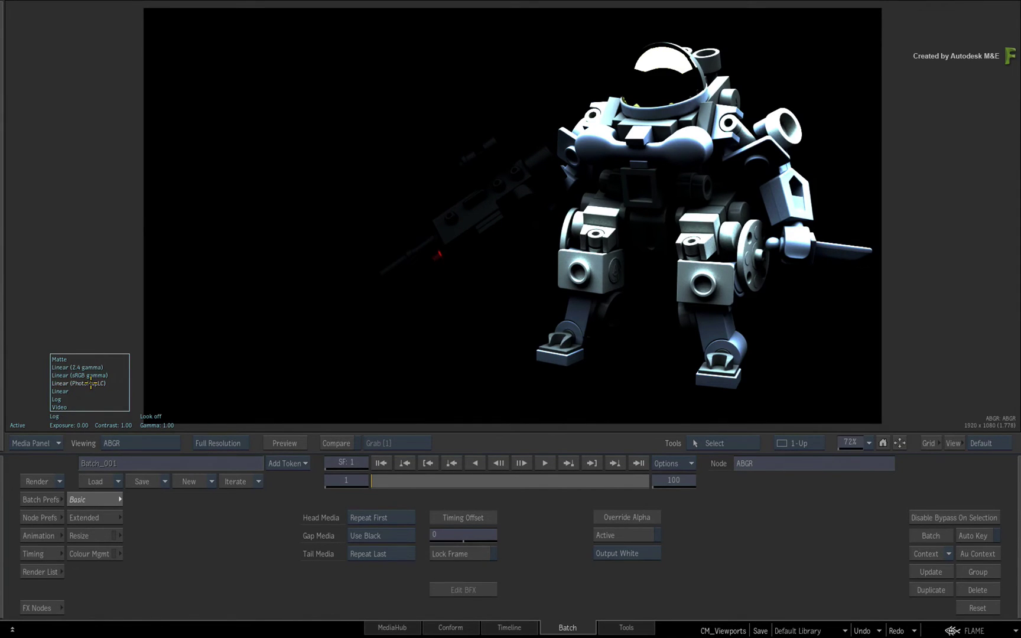
click(111, 383)
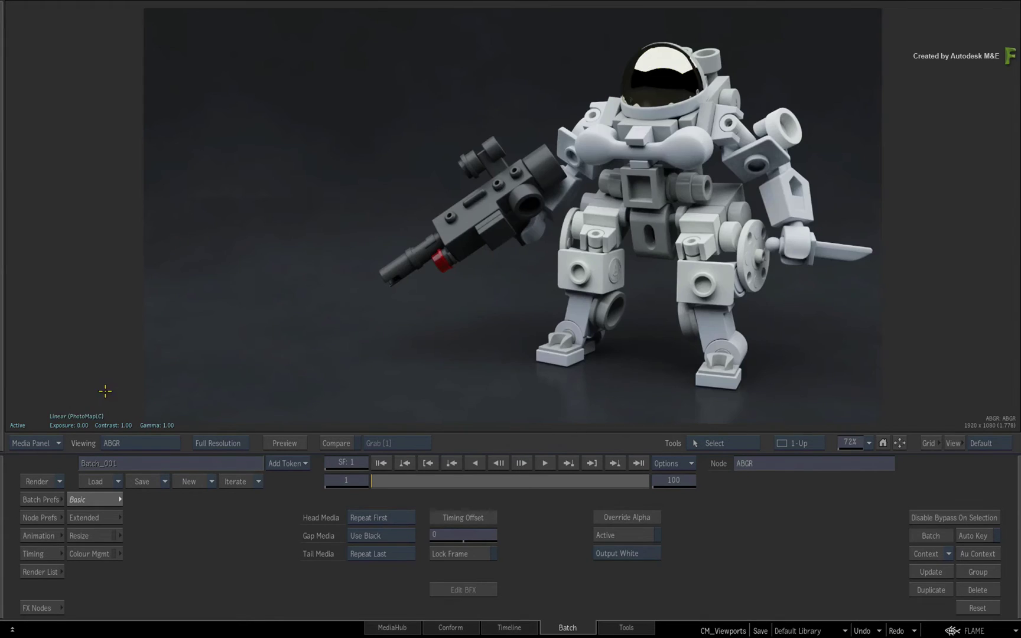
key(F4)
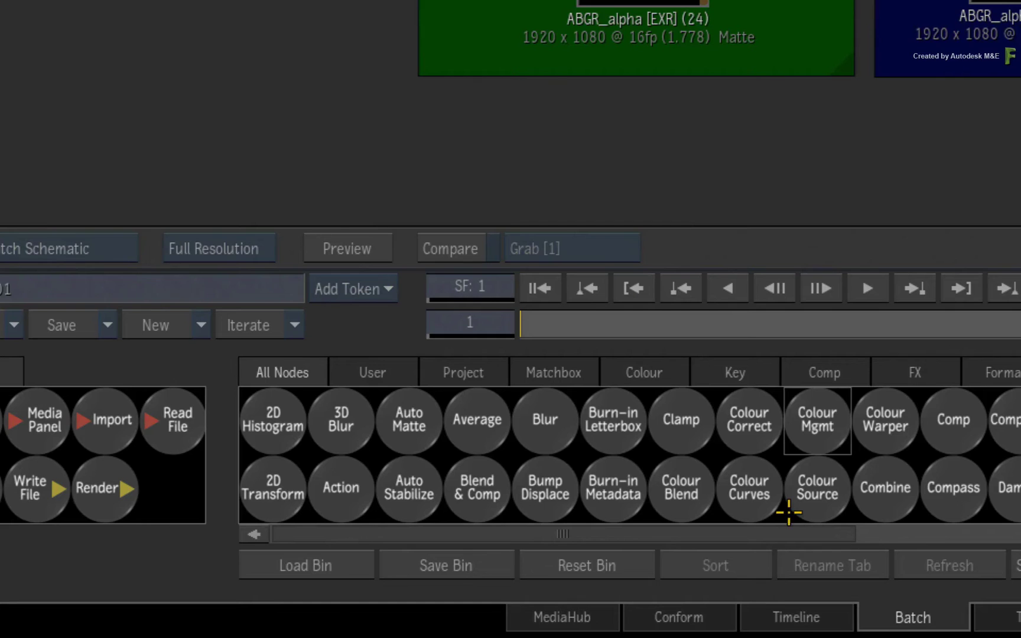
Step: Inspect the ABGR segment's effects pipeline in the Timeline environment and return to Batch
click(788, 617)
click(499, 334)
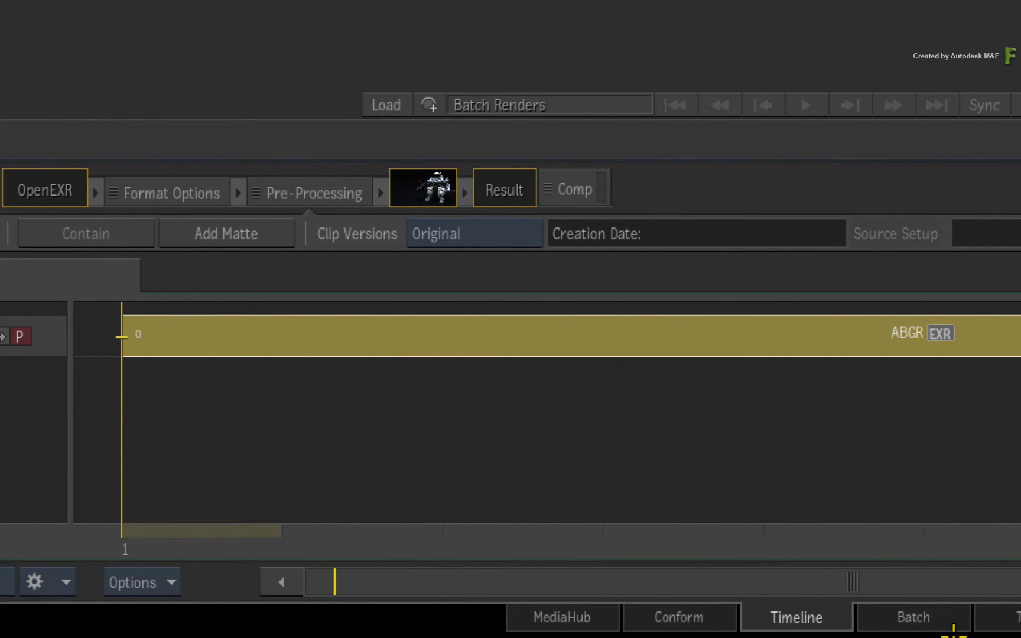
click(944, 619)
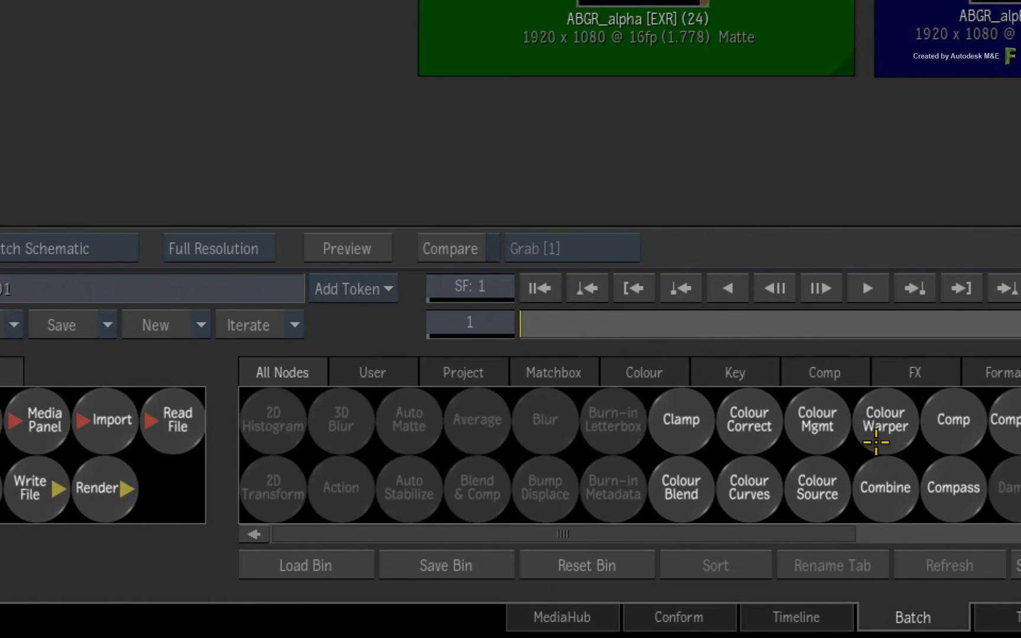
Step: Add a Colour Mgmt node beside the untagged clips and connect the untagged ABGR clip to its front input
click(810, 426)
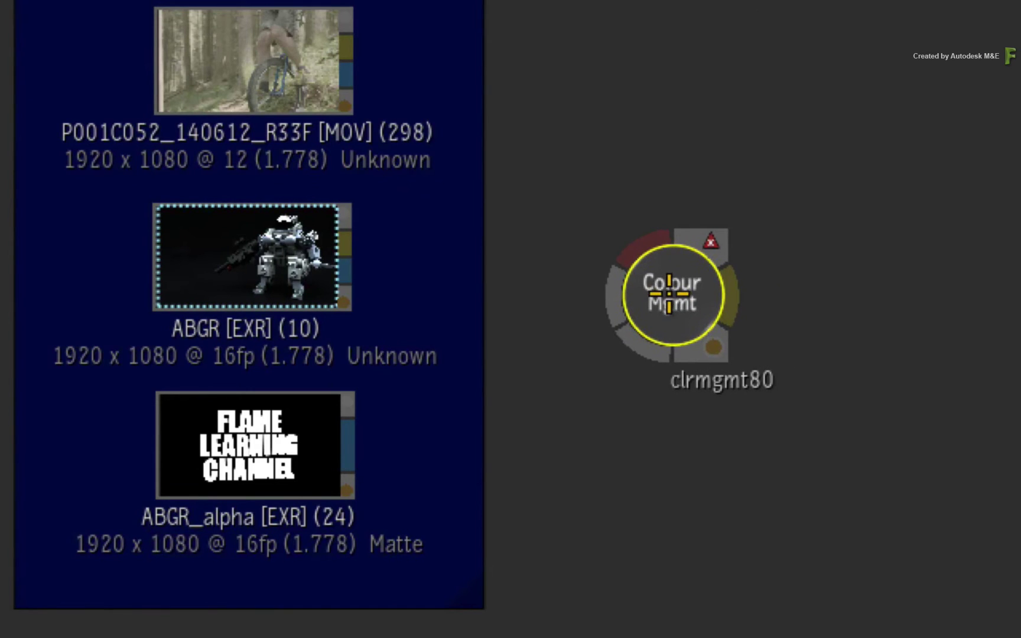
click(561, 289)
click(762, 243)
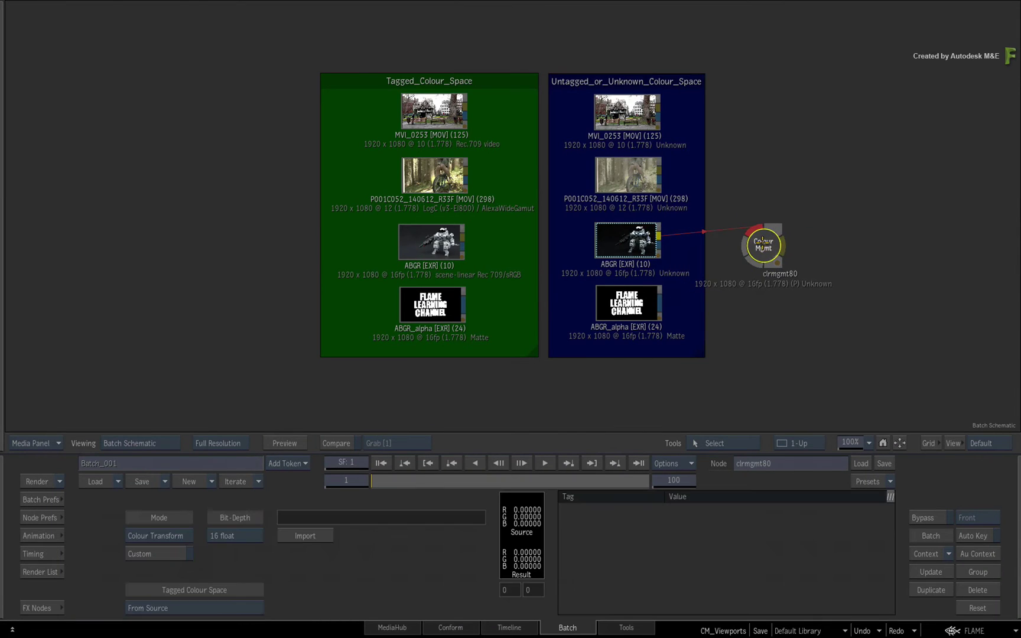
Step: Set the Colour Mgmt node to Tag Only with scene-linear Rec 709/sRGB as tagged colour space, and move it farther from the clips
click(161, 536)
click(166, 469)
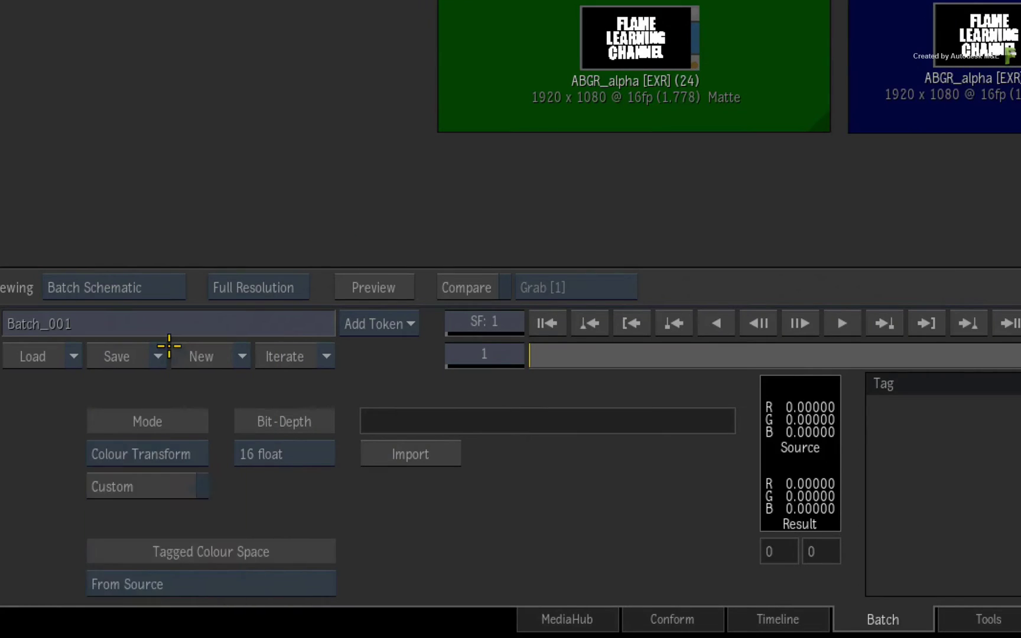
click(369, 519)
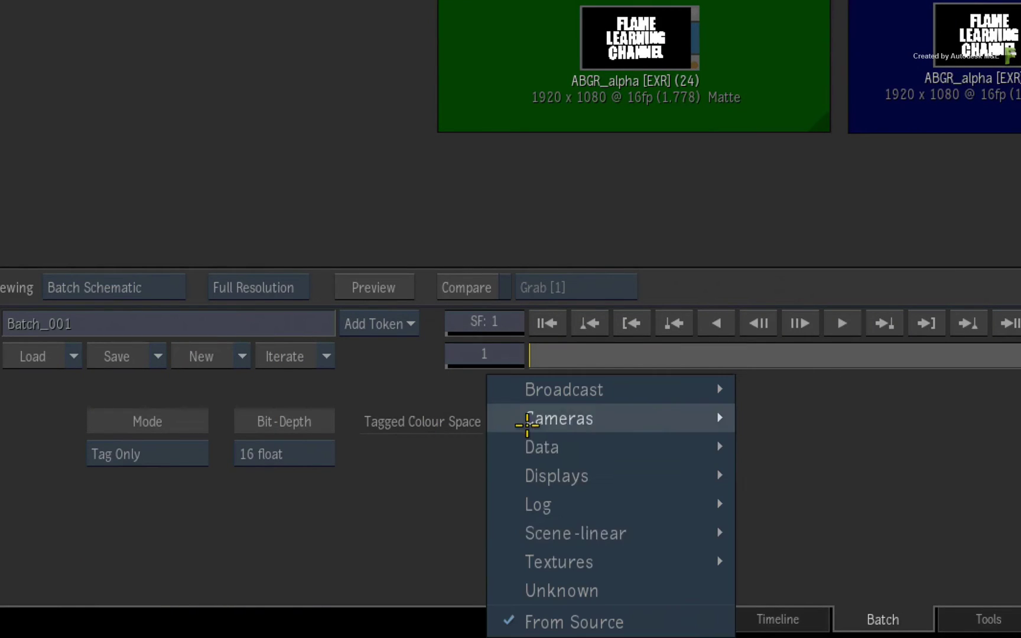
mouse_move(571, 532)
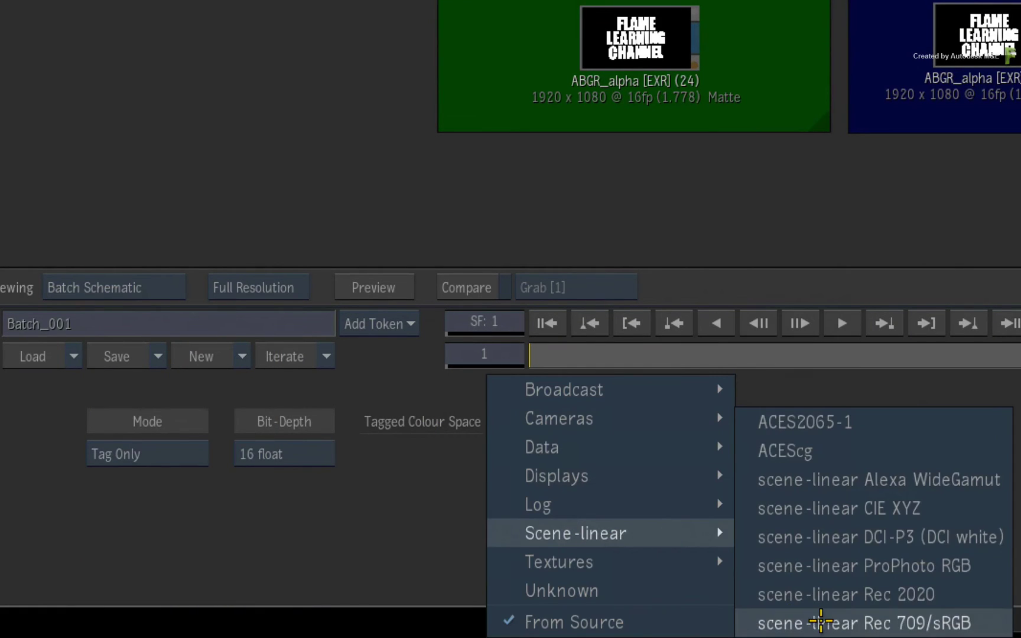
click(848, 619)
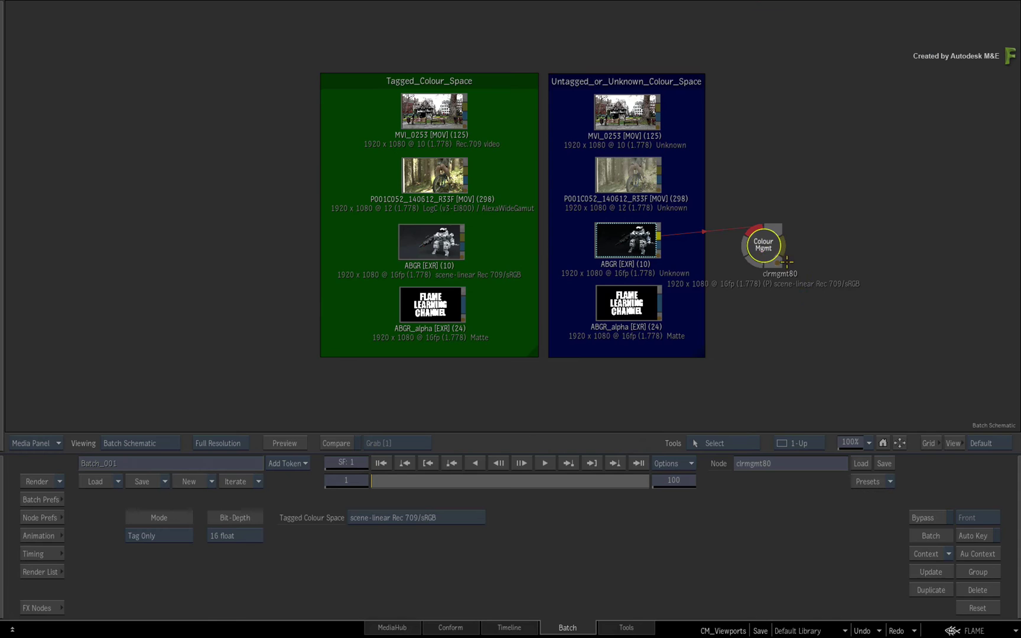
drag(786, 261, 825, 244)
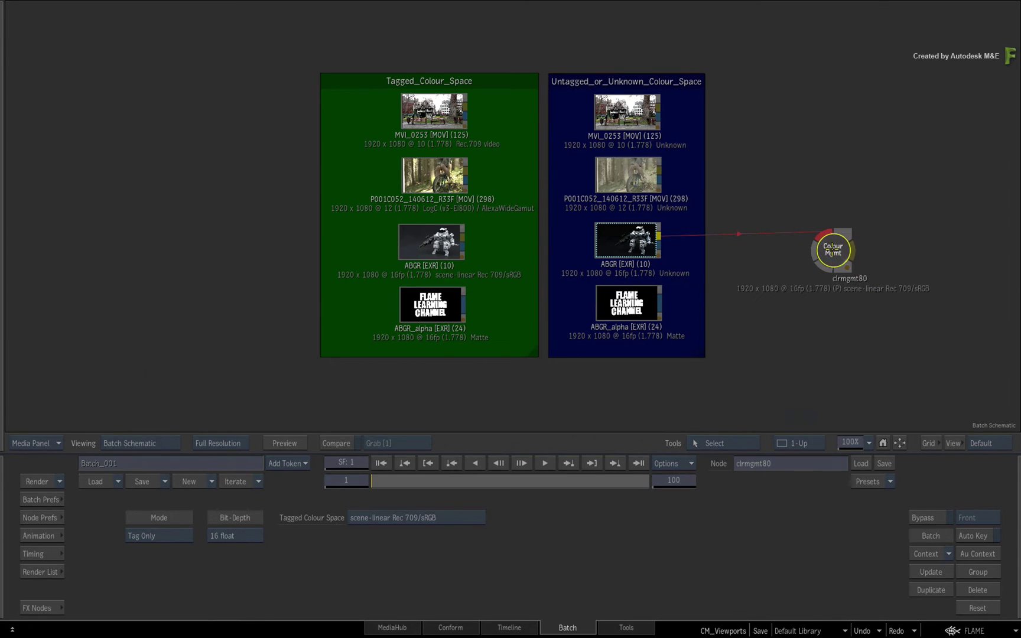
Step: Display the Colour Mgmt node's result with the Linear (PhotoMapLC) viewing rule
key(F4)
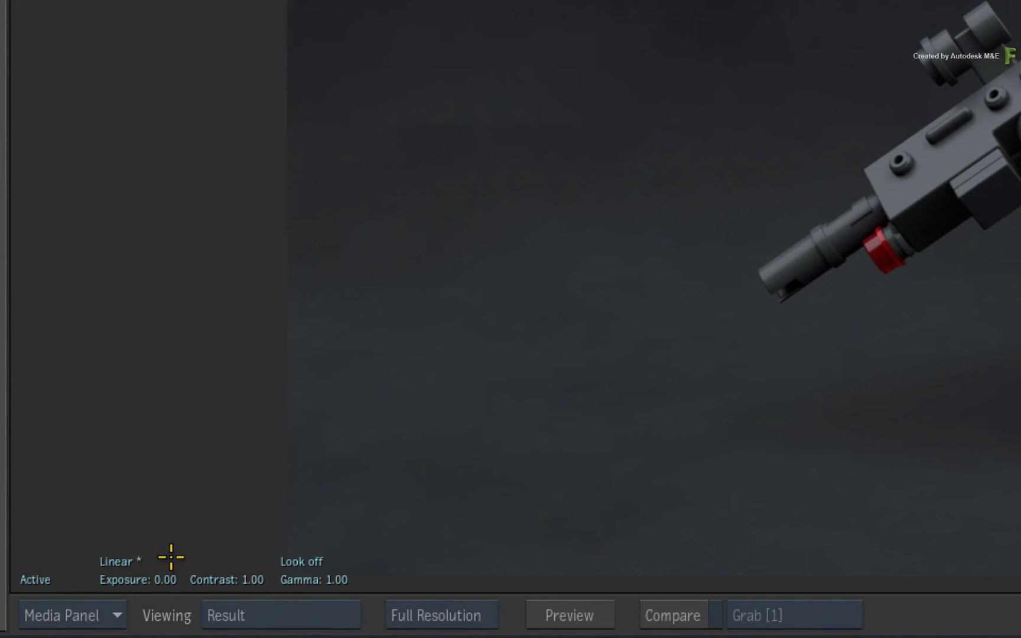
click(135, 561)
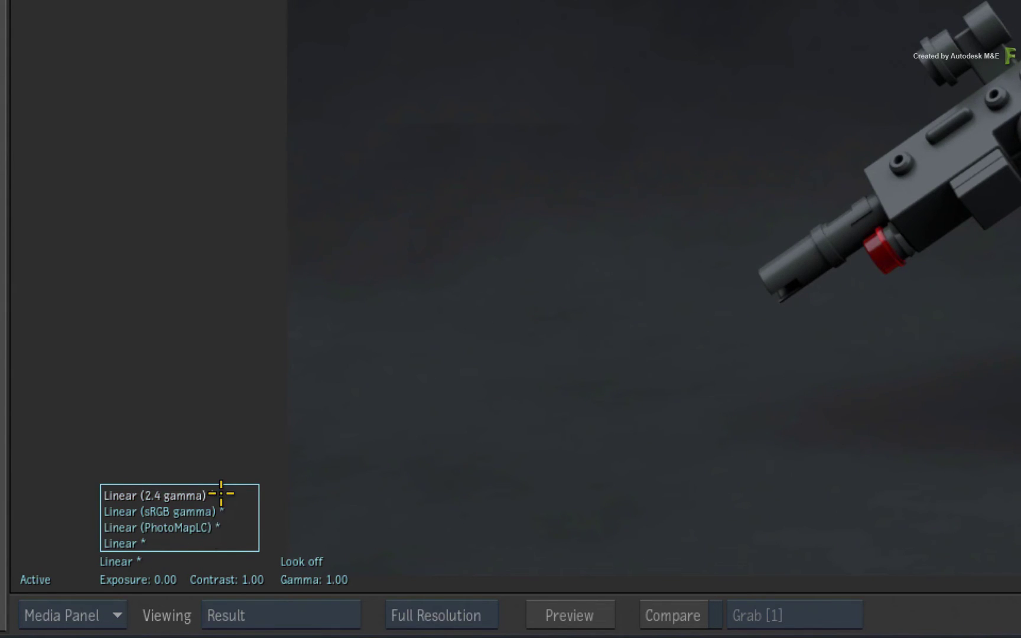
click(216, 527)
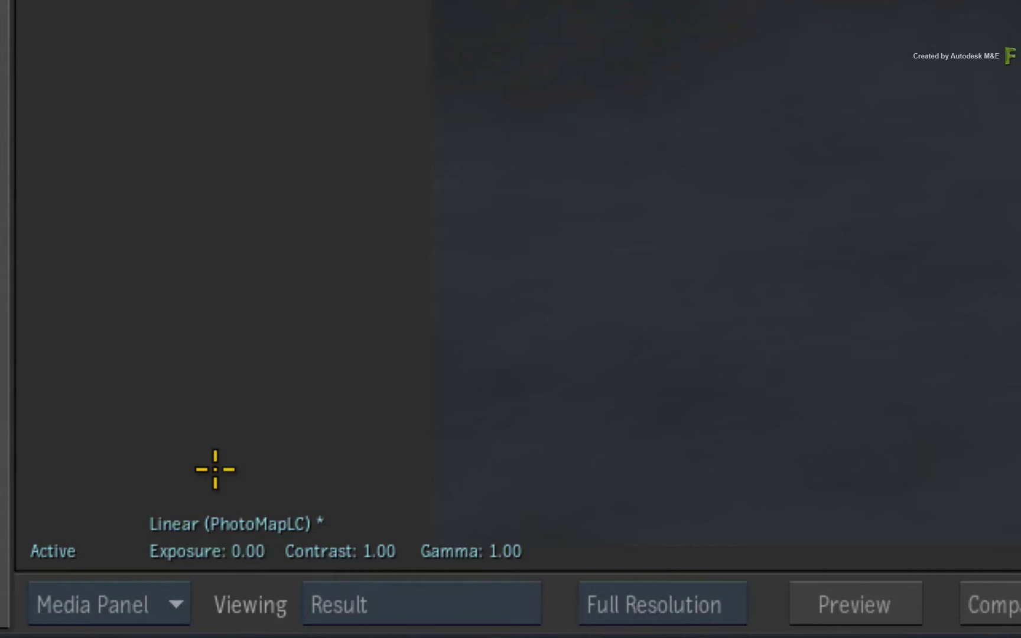
Step: Toggle the viewport colour management bypass on and off twice to compare the image with and without the view transform
key(shift+alt+asciitilde)
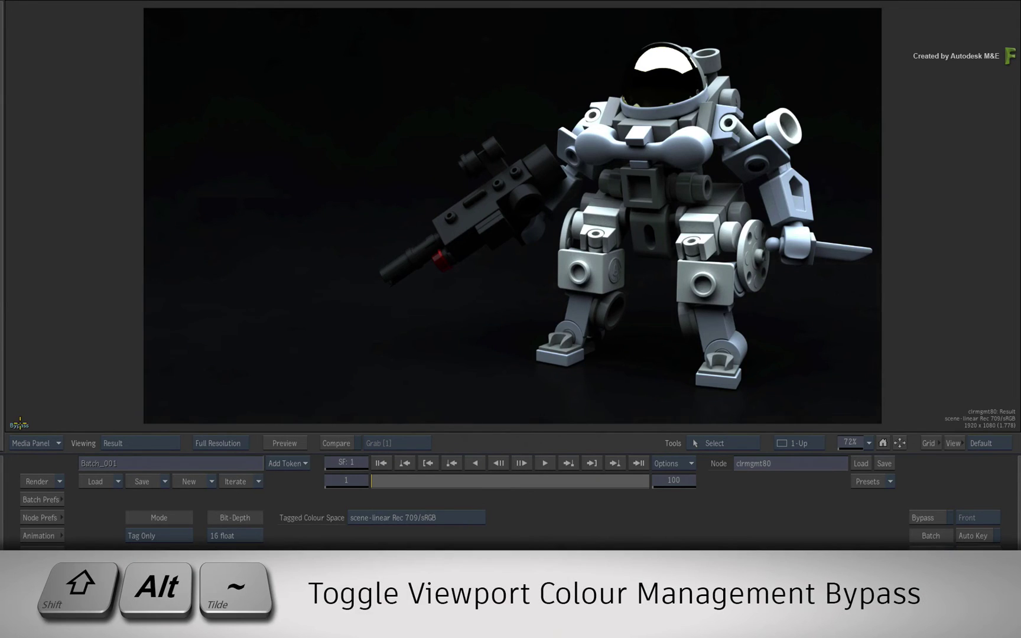
key(shift+alt+asciitilde)
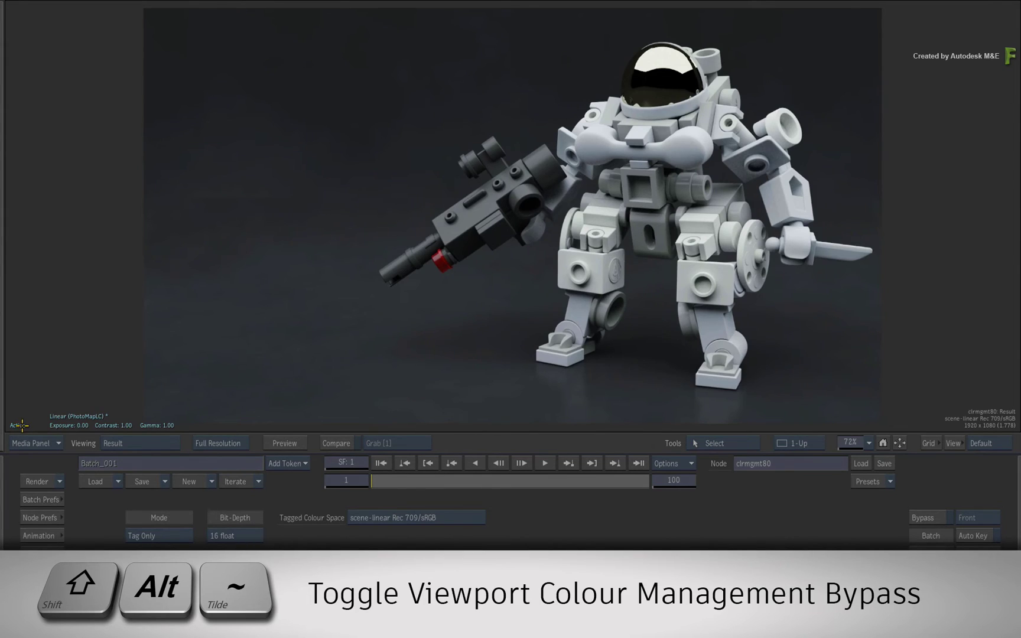
key(shift+alt+asciitilde)
key(shift+alt+asciitilde)
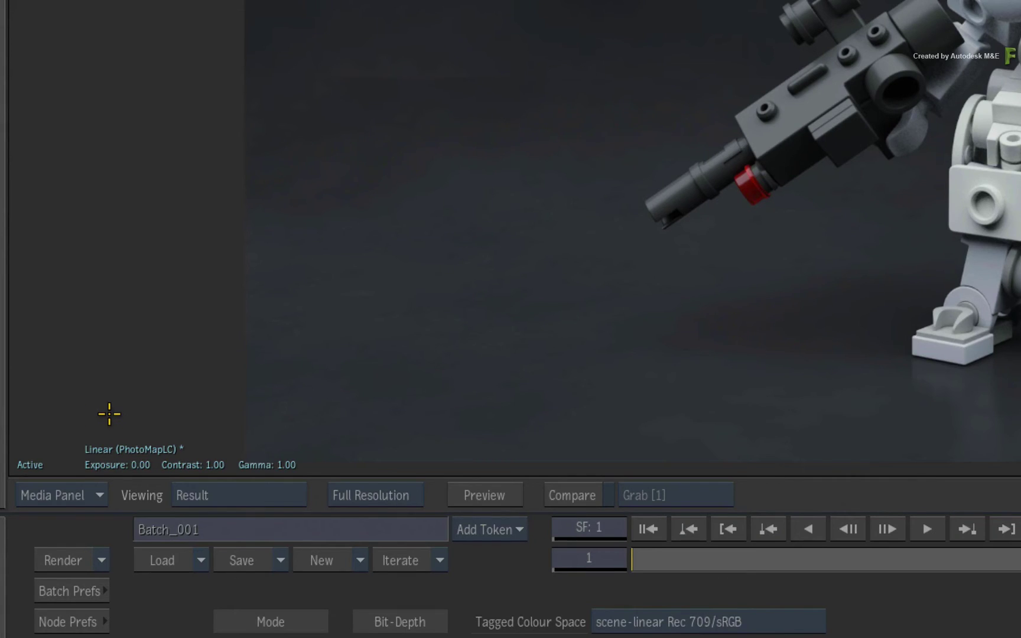
Step: Cycle through the available view transforms, including Linear (sRGB gamma), and return to Linear (PhotoMapLC)
key(shift+alt+plus)
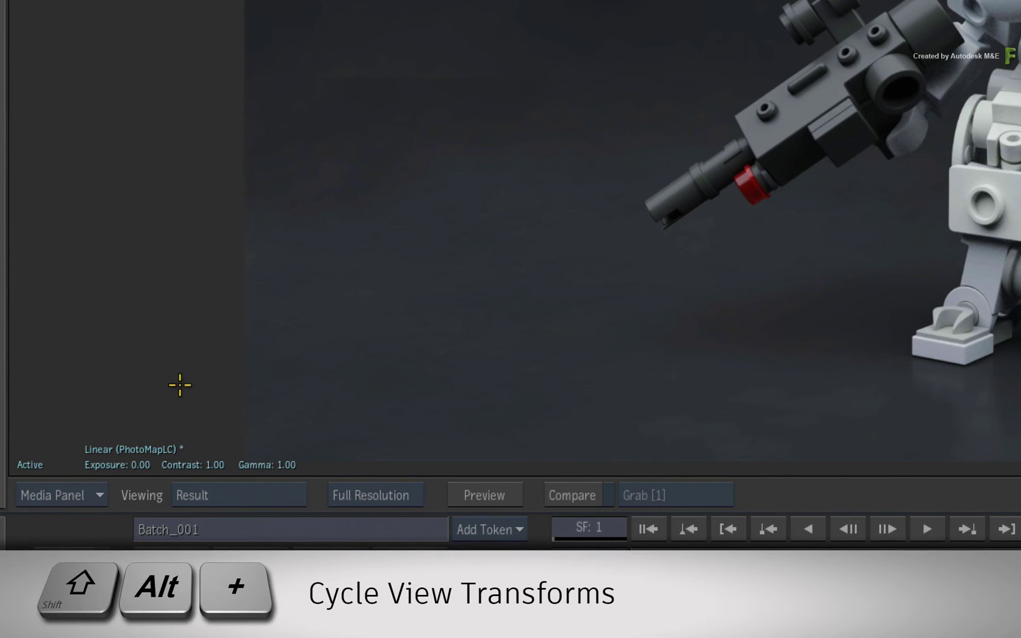
key(shift+alt+plus)
key(shift+alt+plus)
key(shift+alt+plus)
key(shift+alt+plus)
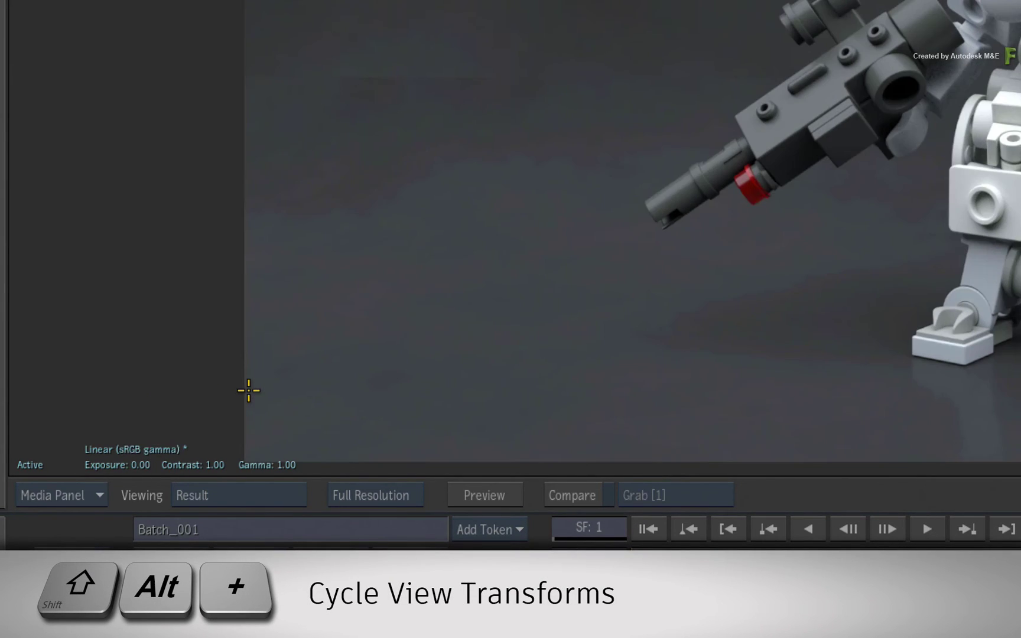
key(shift+alt+plus)
key(shift+alt+plus)
key(shift+alt+plus)
key(shift+alt+plus)
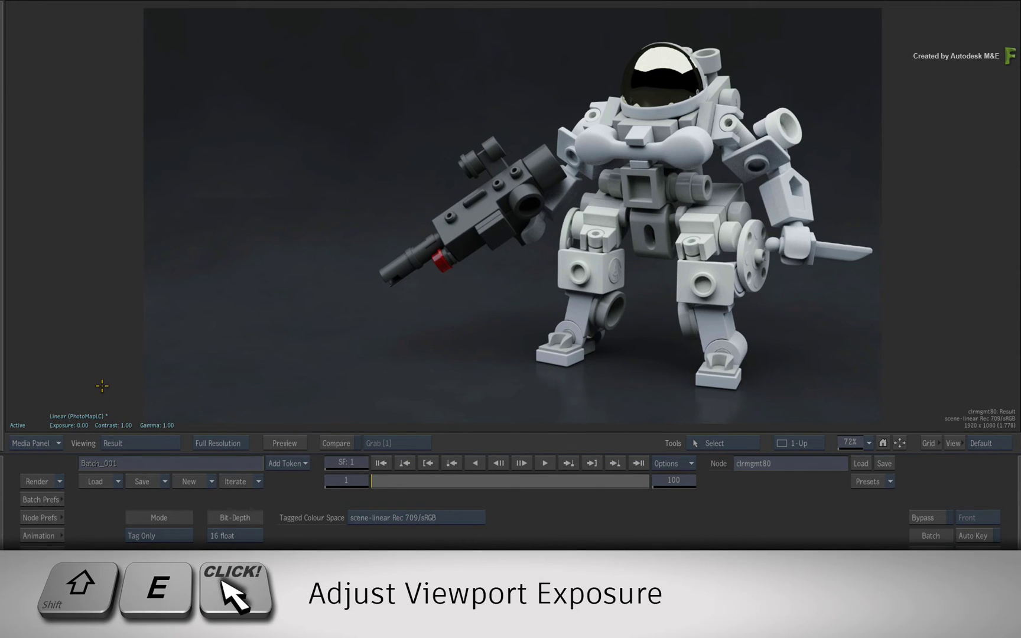
Step: Adjust the viewport exposure to about 0.38, contrast to about 1.09 and gamma to about 1.19, and reset all three
key(shift+e)
drag(83, 383, 120, 382)
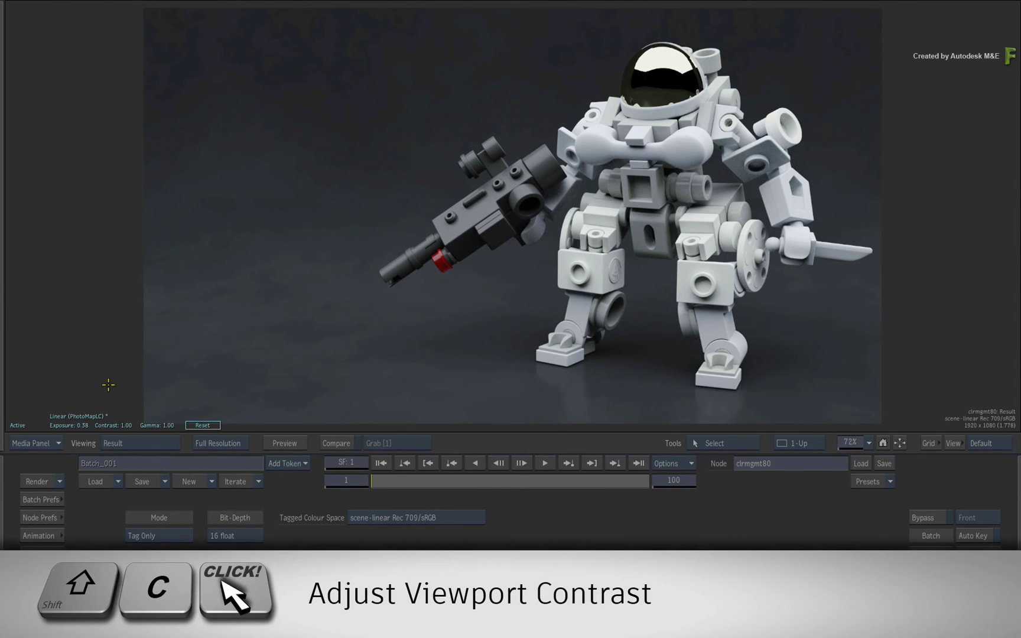
key(shift+c)
mouse_move(118, 372)
mouse_down()
mouse_move(146, 375)
mouse_move(98, 378)
mouse_move(130, 378)
mouse_move(107, 379)
mouse_move(119, 382)
mouse_up()
key(shift+w)
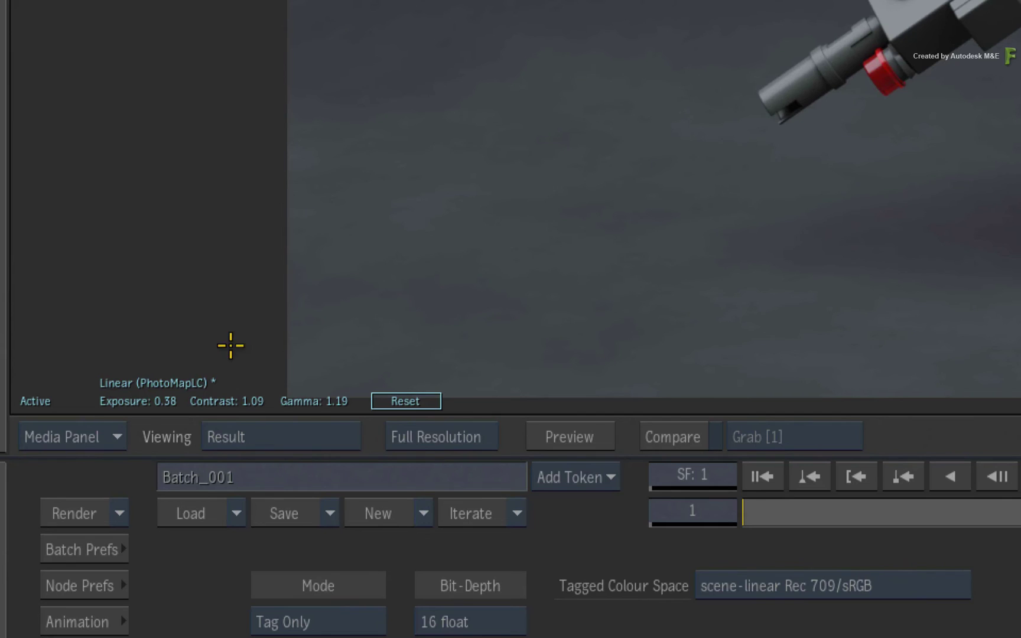
click(409, 402)
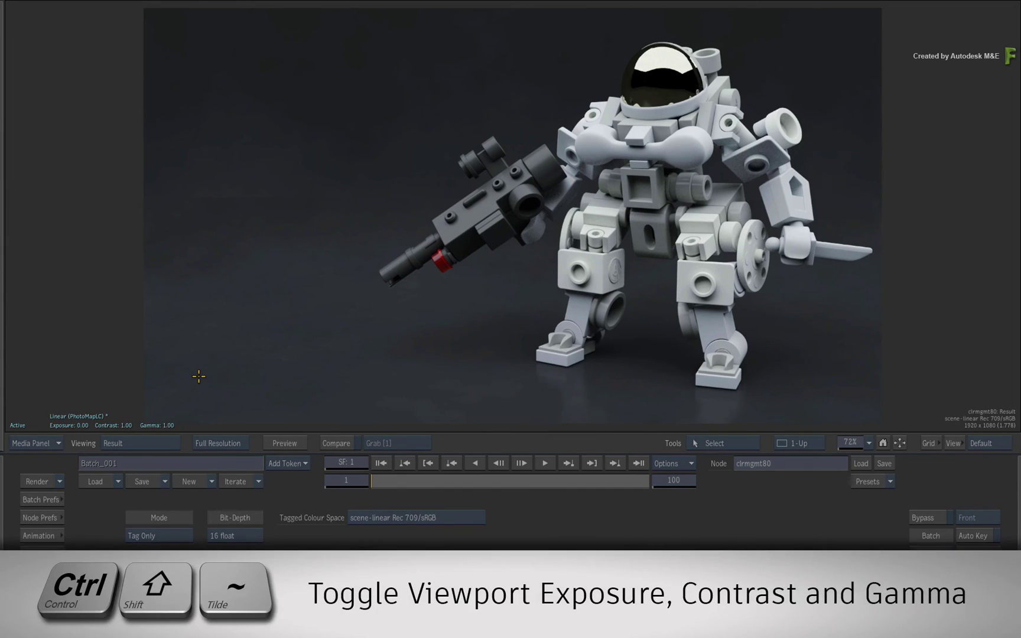
Step: Toggle the viewport's exposure, contrast and gamma adjustments off and back on repeatedly
key(ctrl+shift+asciitilde)
key(ctrl+shift+asciitilde)
key(ctrl+shift+asciitilde)
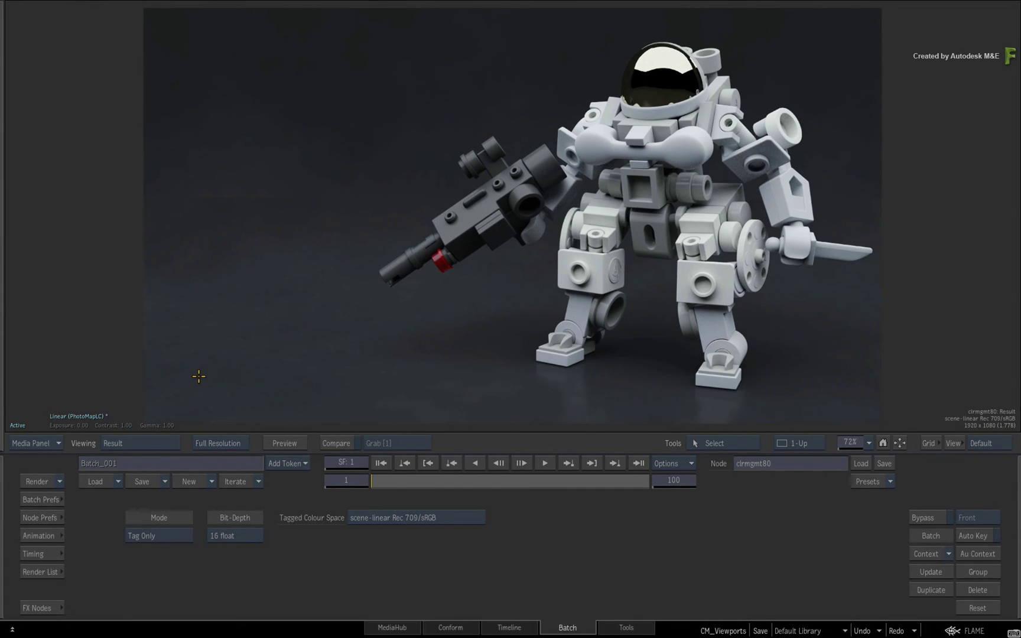
key(ctrl+shift+asciitilde)
drag(198, 376, 199, 376)
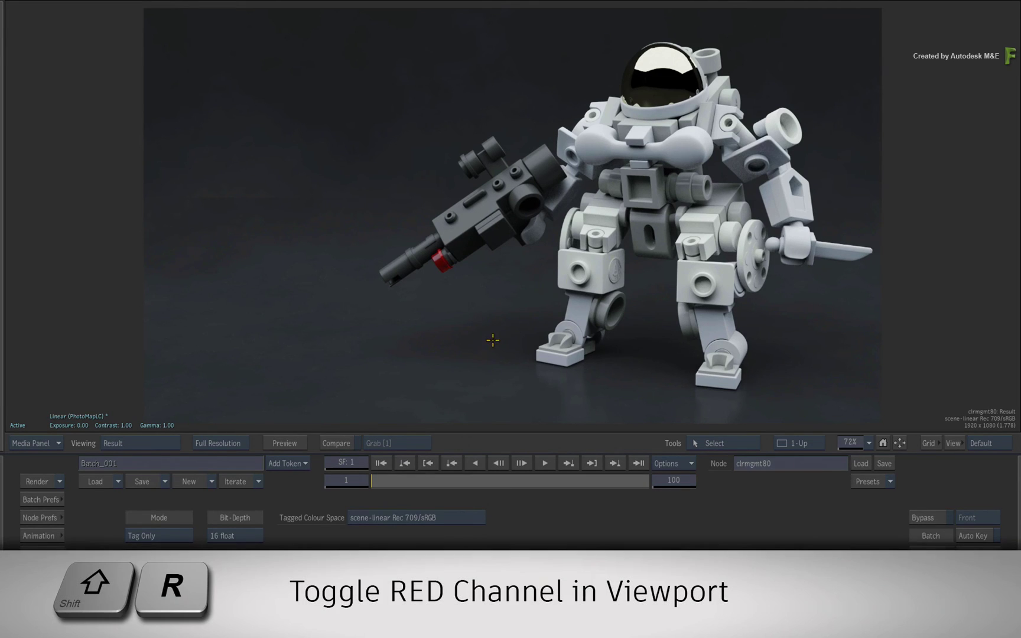
Step: View the red, green and blue channels individually, restore full RGB, and toggle the red channel view once more
key(shift+r)
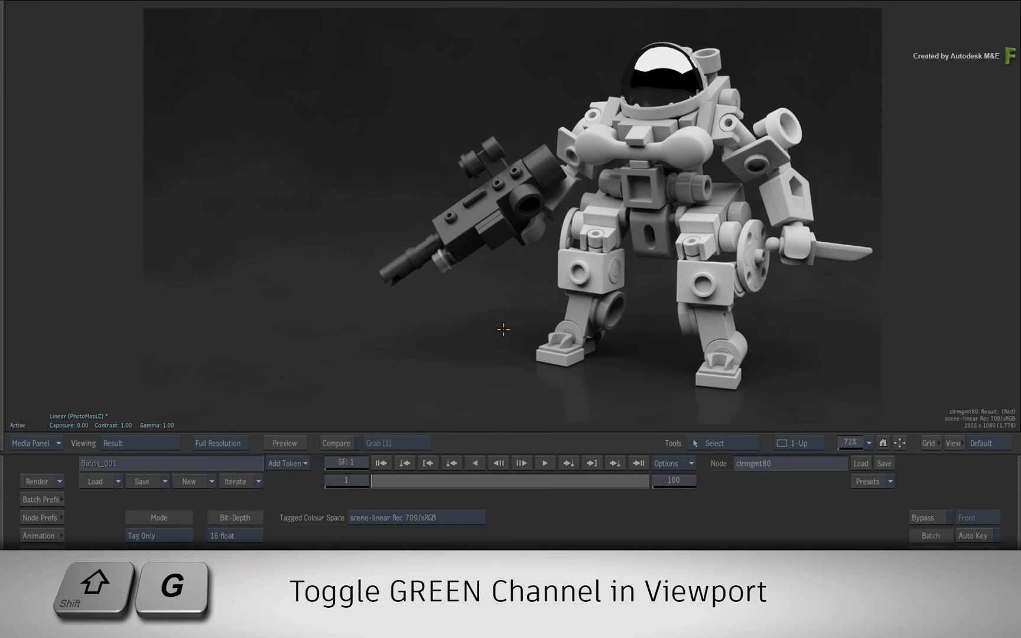
key(shift+g)
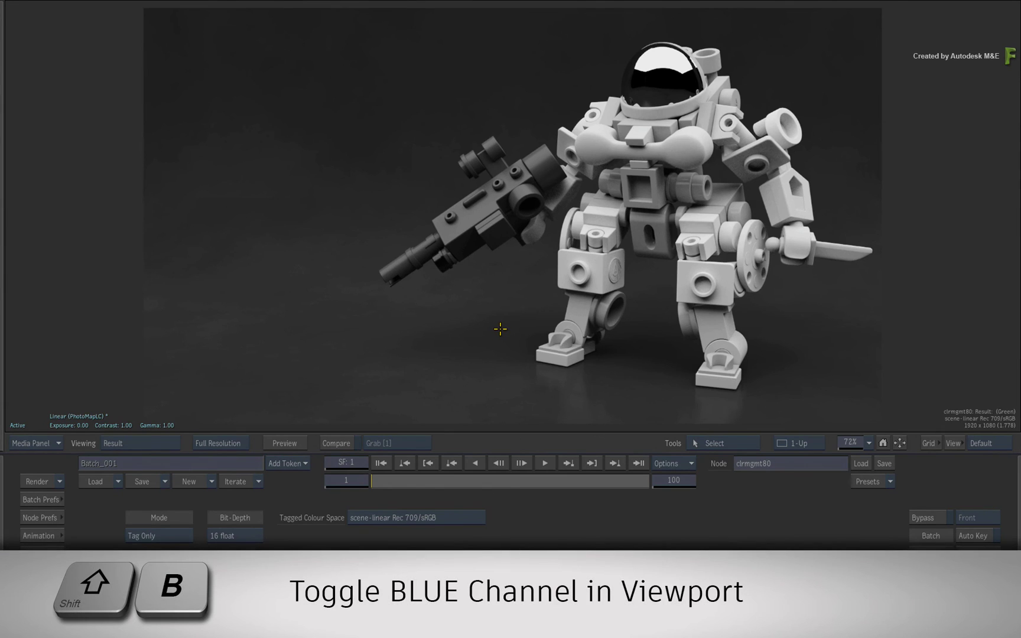
key(shift+b)
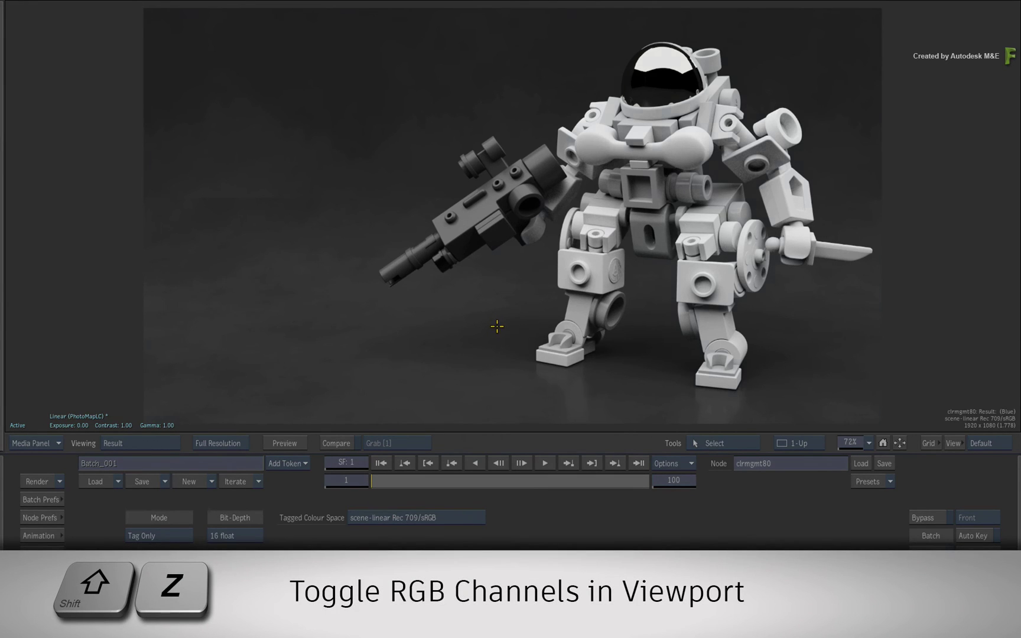
key(shift+z)
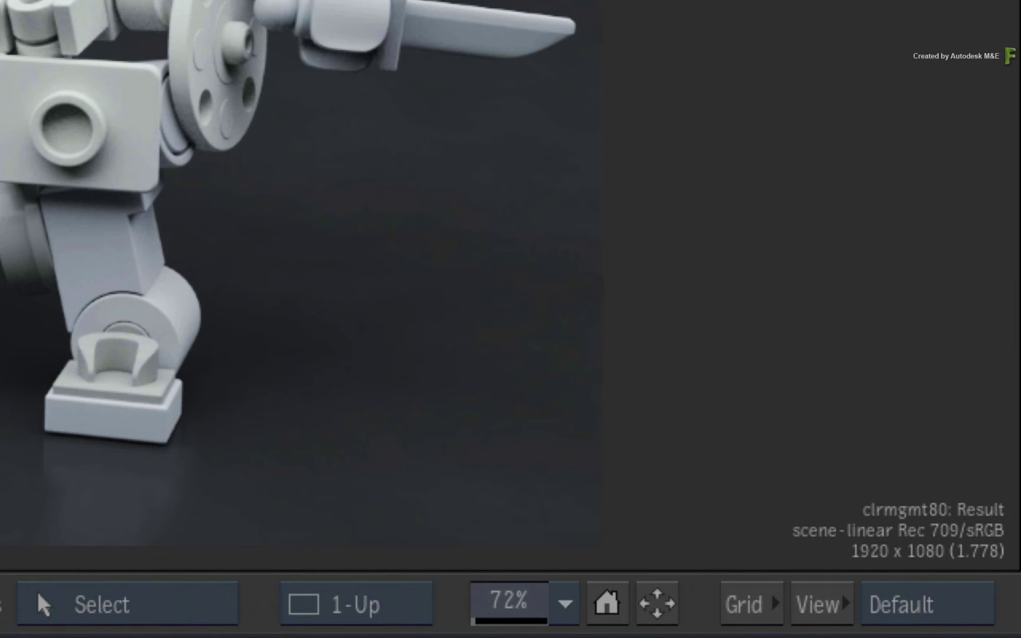
key(r)
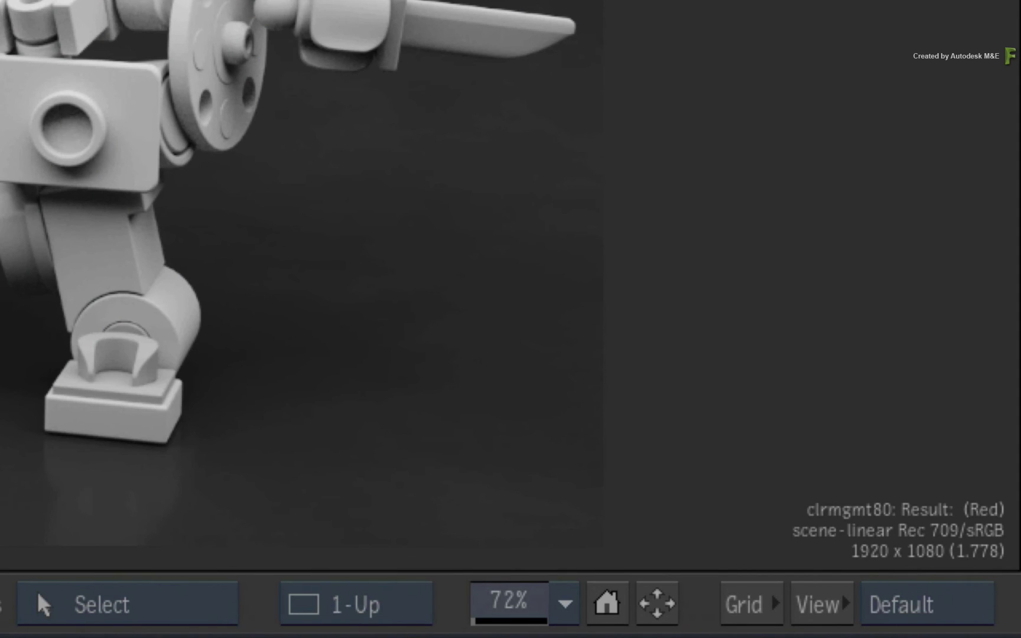
key(r)
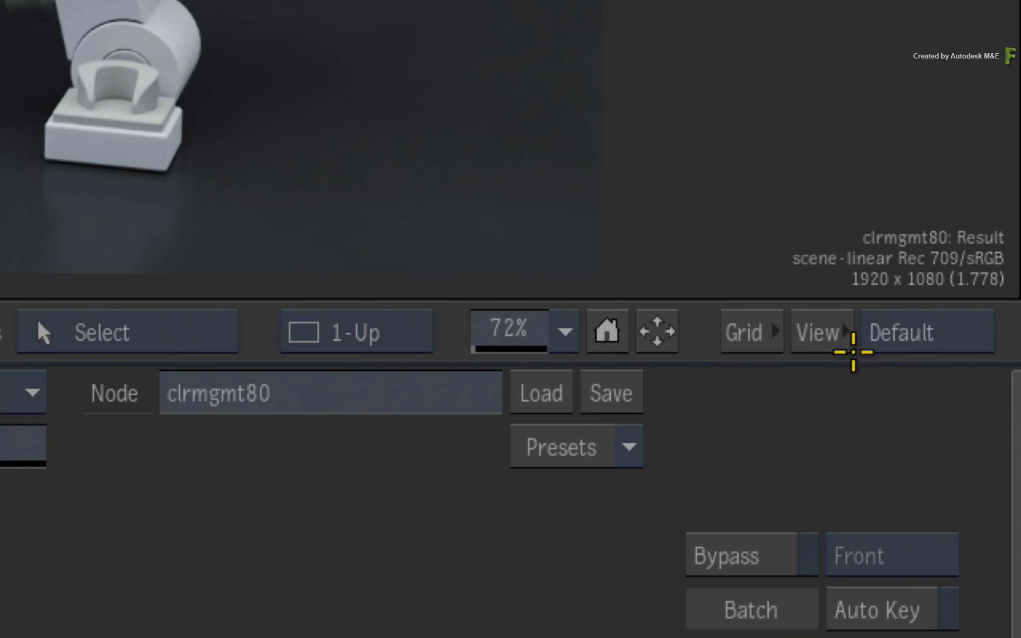
Step: Set the viewport's channel display to Source Isolation and isolate the blue, green and red channels in turn
click(811, 332)
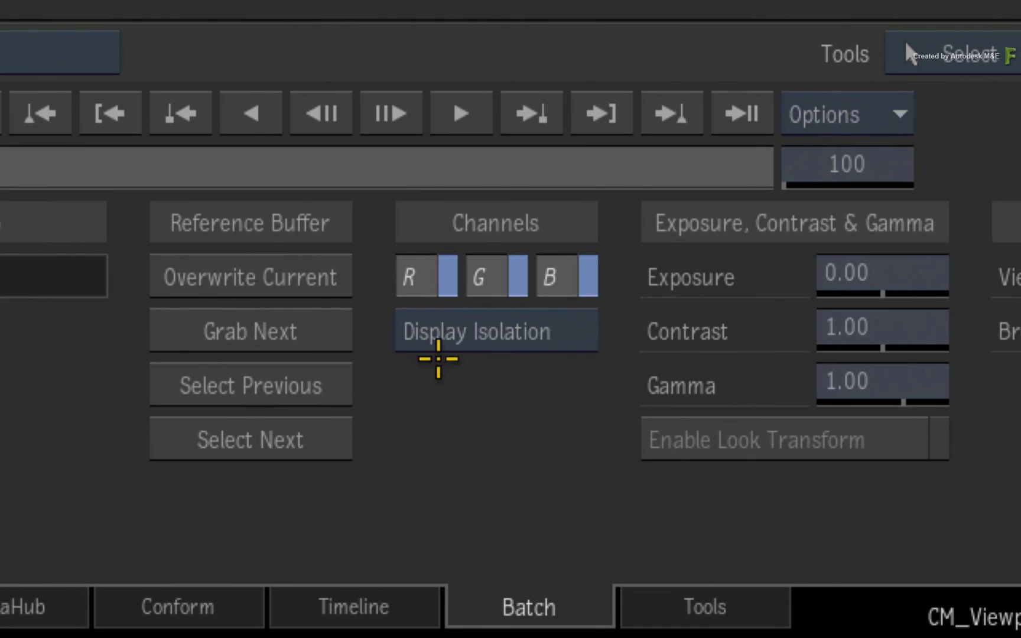
click(492, 340)
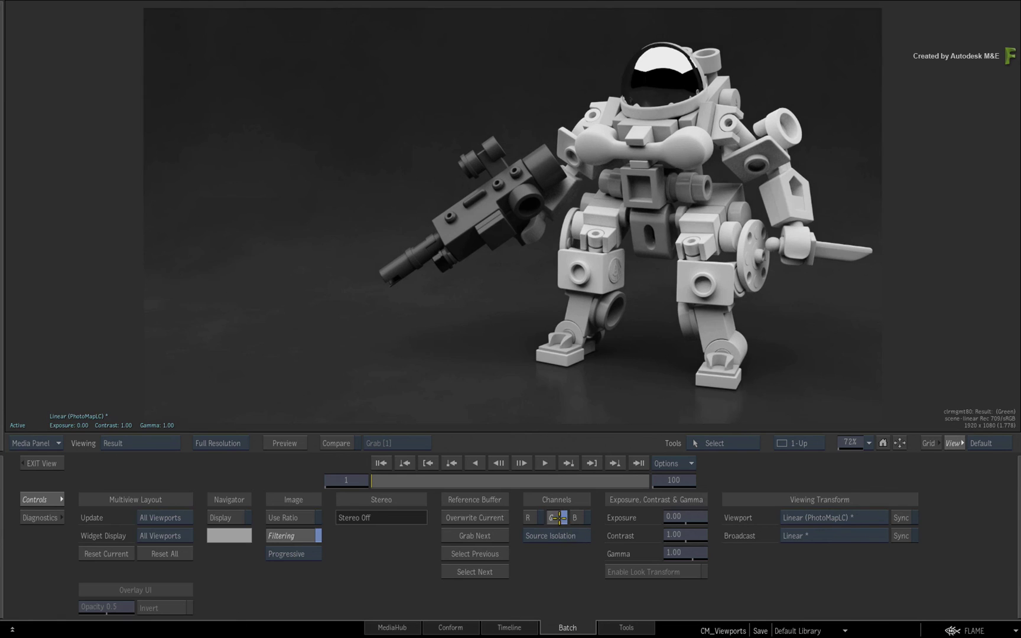
click(568, 278)
click(555, 518)
click(528, 517)
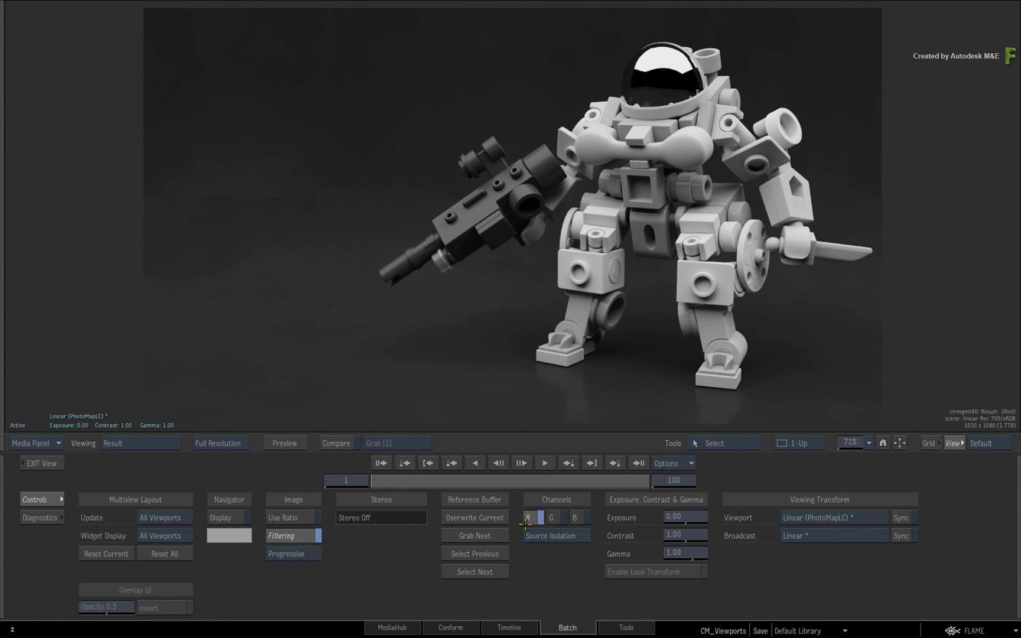
Step: Switch the channel display to Display Isolation and try channel combinations, enabling green and blue and disabling red
click(571, 536)
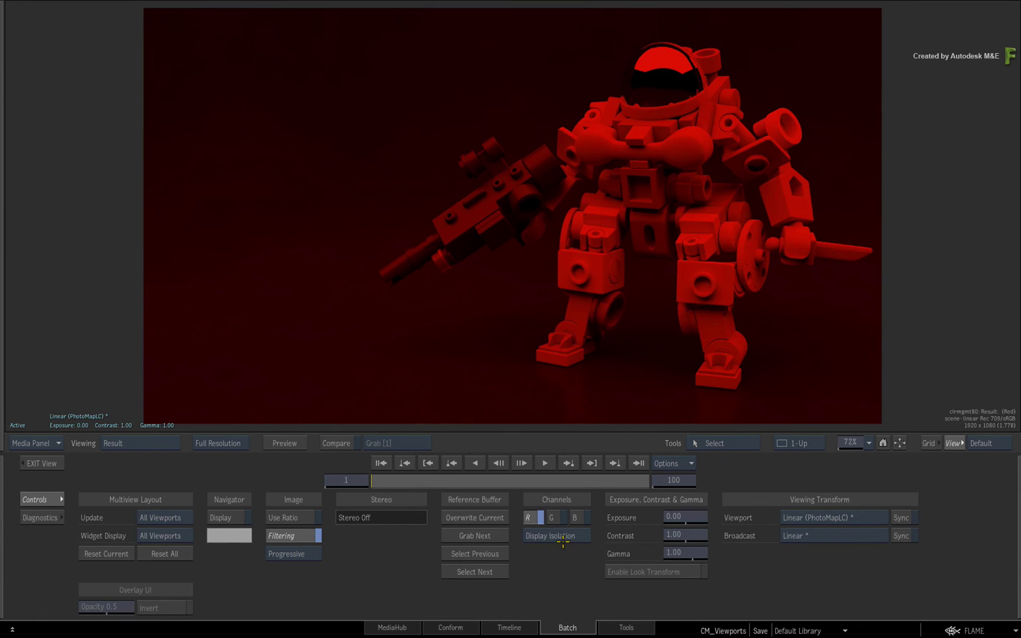
click(555, 518)
click(576, 518)
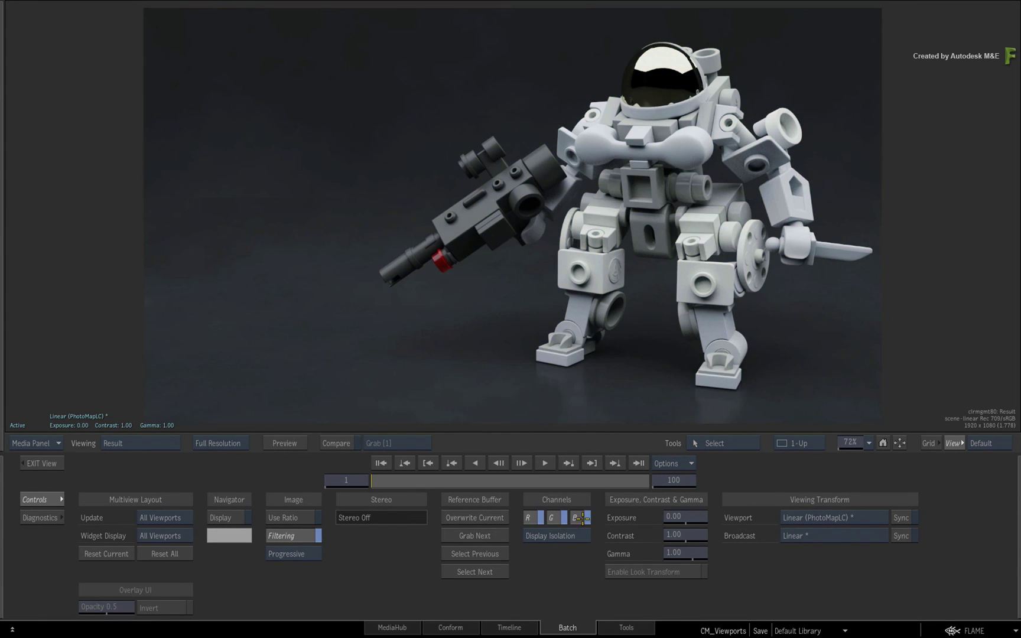
click(541, 517)
click(553, 517)
click(557, 518)
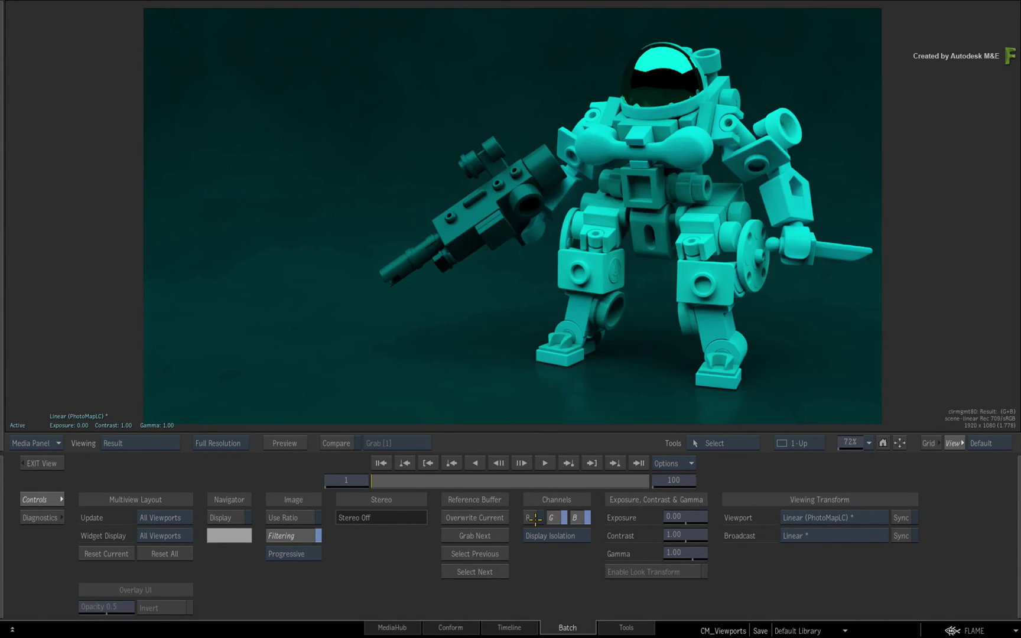
Step: Re-enable the red channel to restore the full RGB display and close the viewport's view settings
click(538, 518)
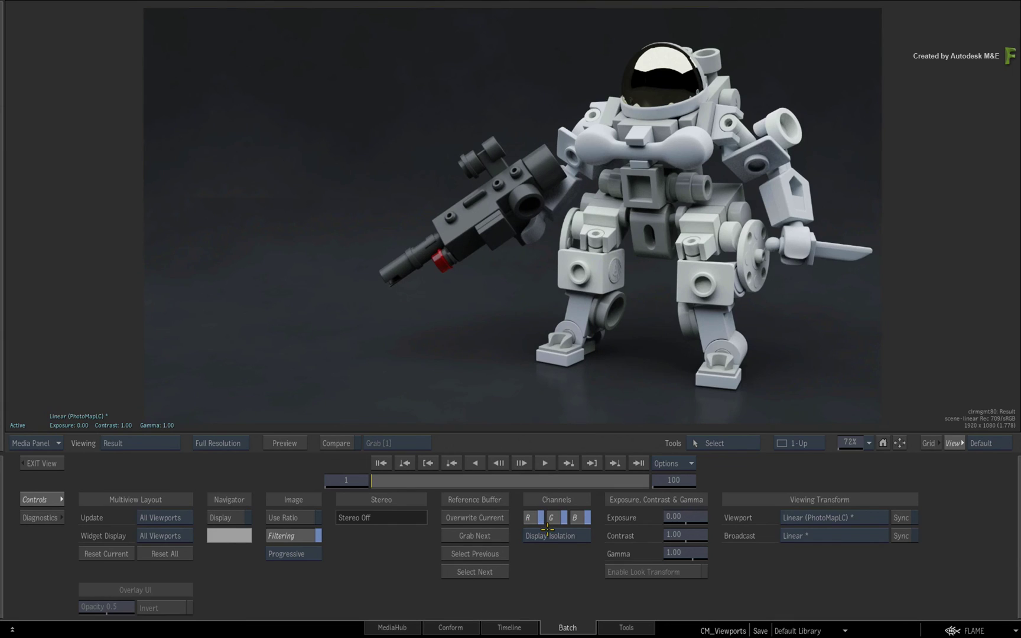
click(954, 443)
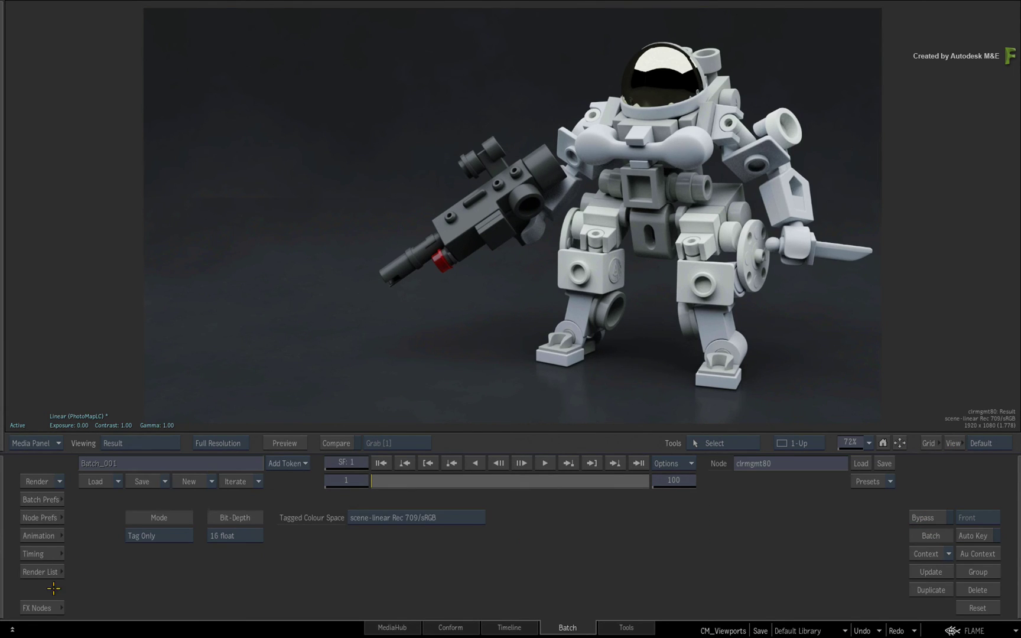
Step: Show the FX node bin, return to the batch schematic, and delete the Colour Mgmt node connected to the untagged ABGR clip
click(43, 607)
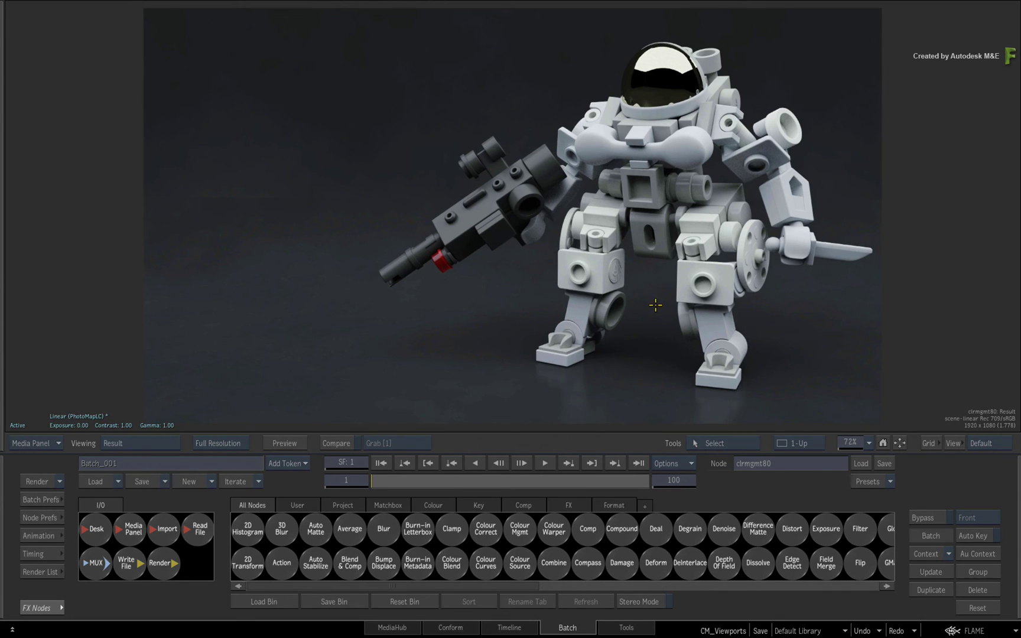
key(Tab)
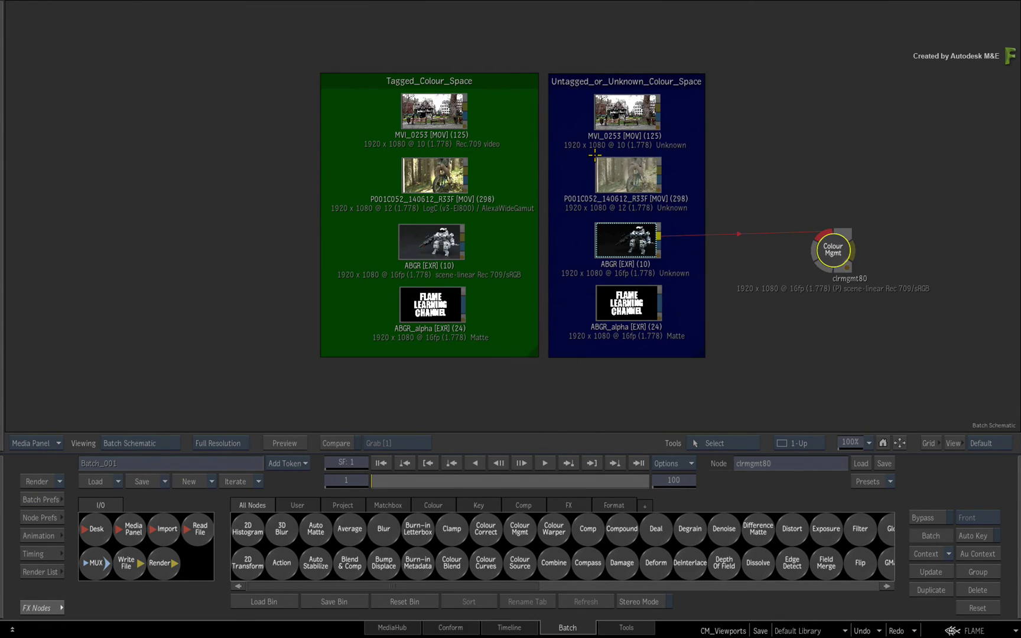
drag(833, 254, 757, 397)
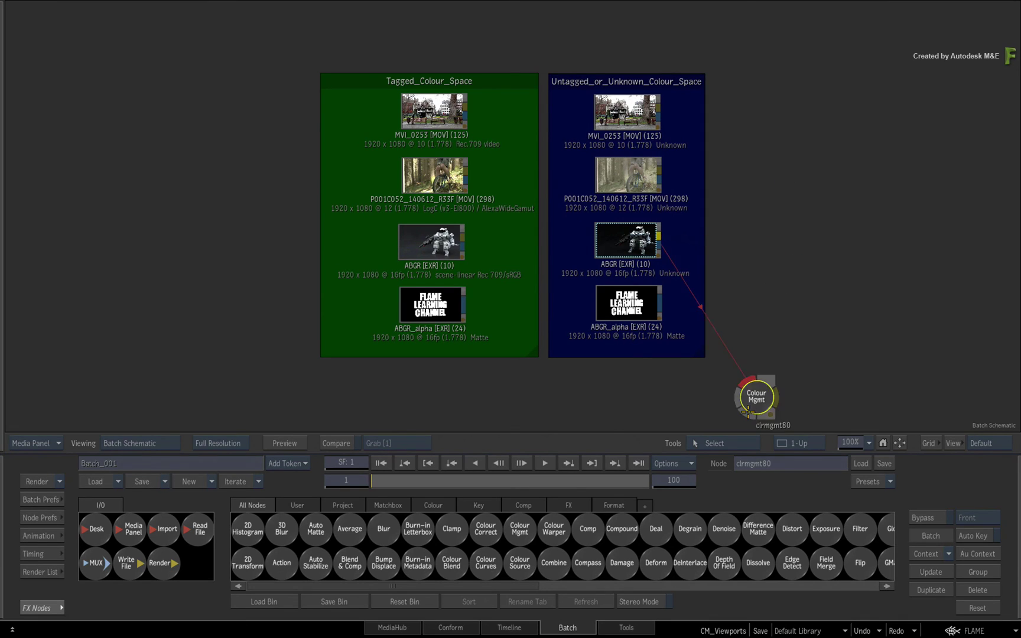
key(Delete)
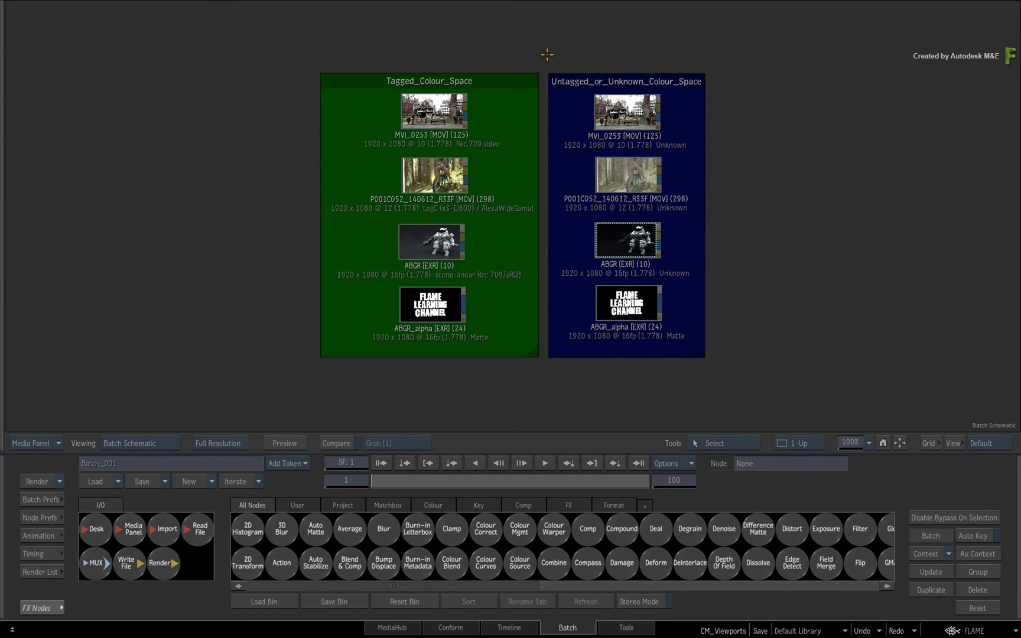